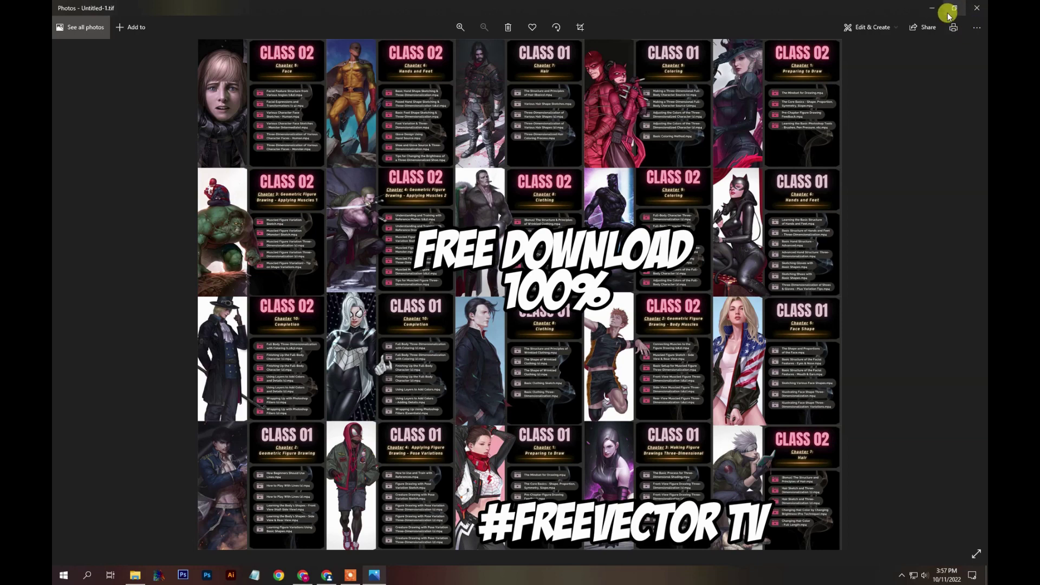
- Close the enlarged collage preview and the image folder window
left_click(970, 11)
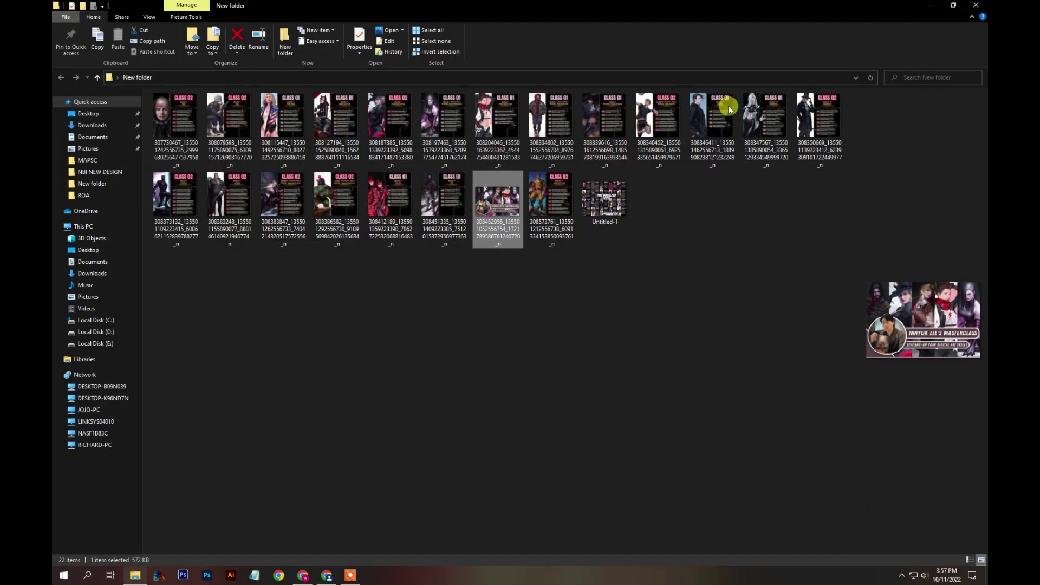
left_click(483, 476)
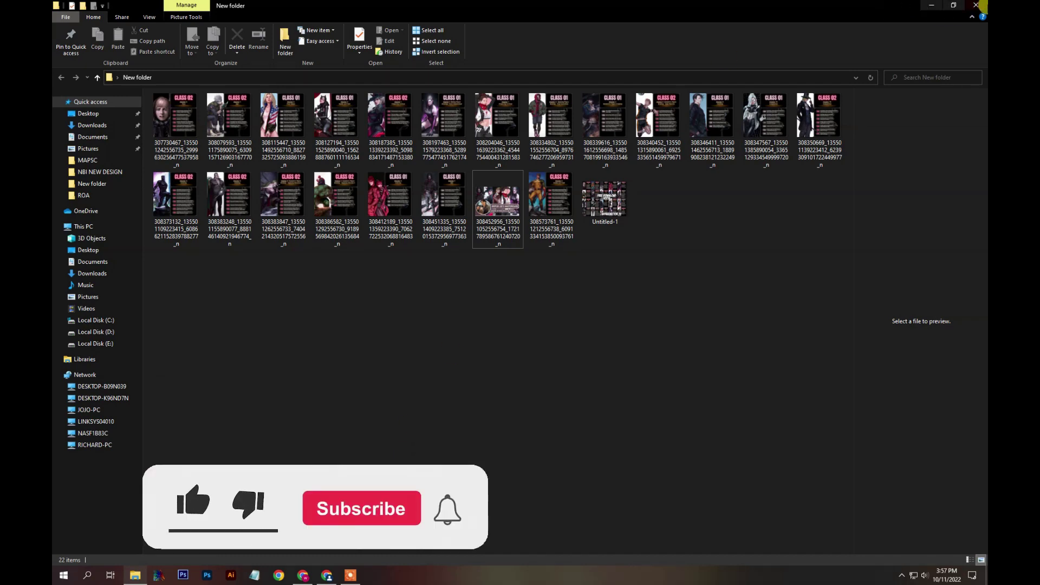
left_click(976, 5)
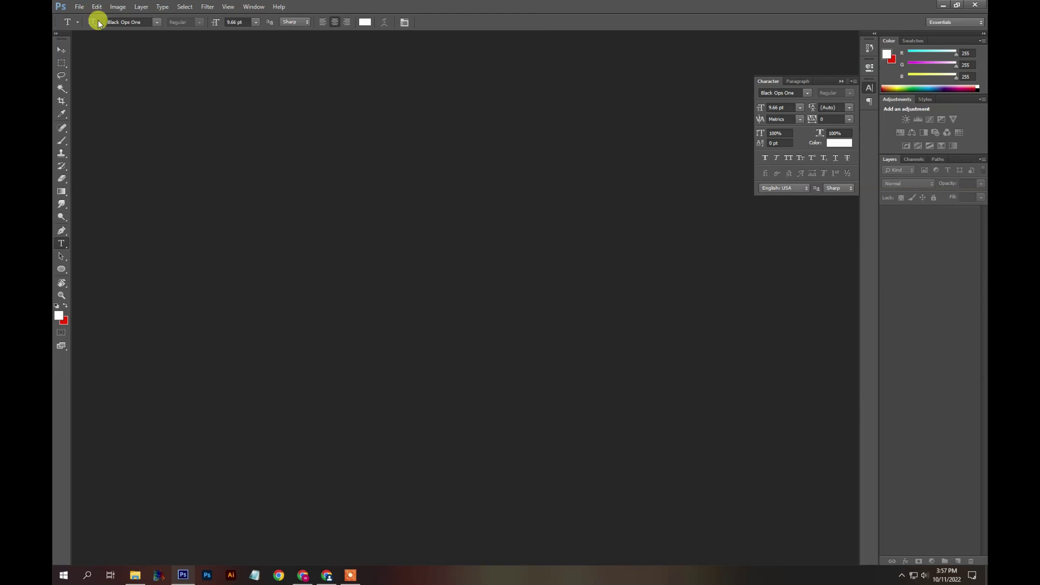
- Create a new 2000 × 2000 pixel RGB document at 170 pixels/inch with a white background
left_click(81, 8)
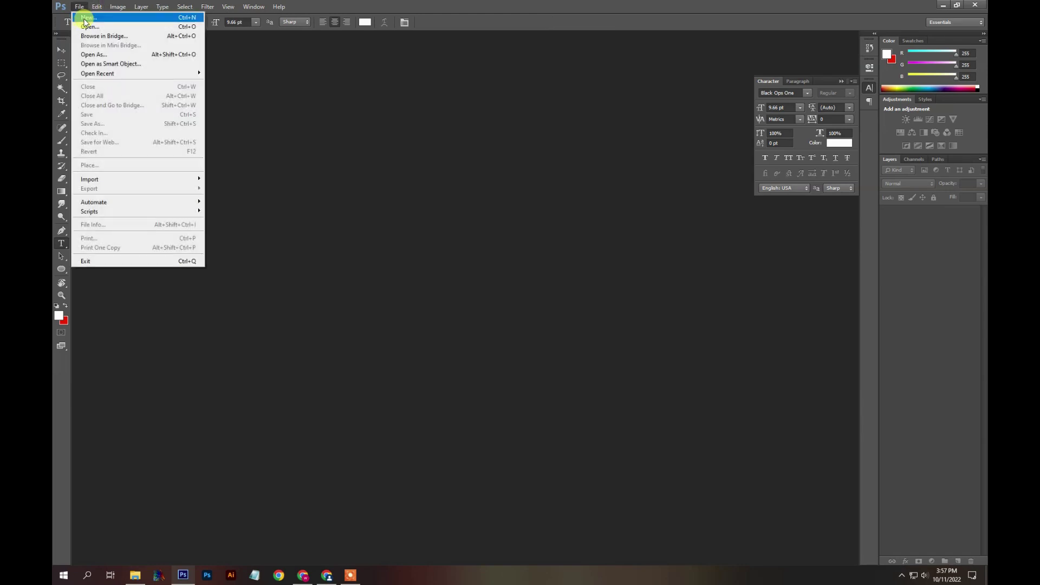
left_click(87, 18)
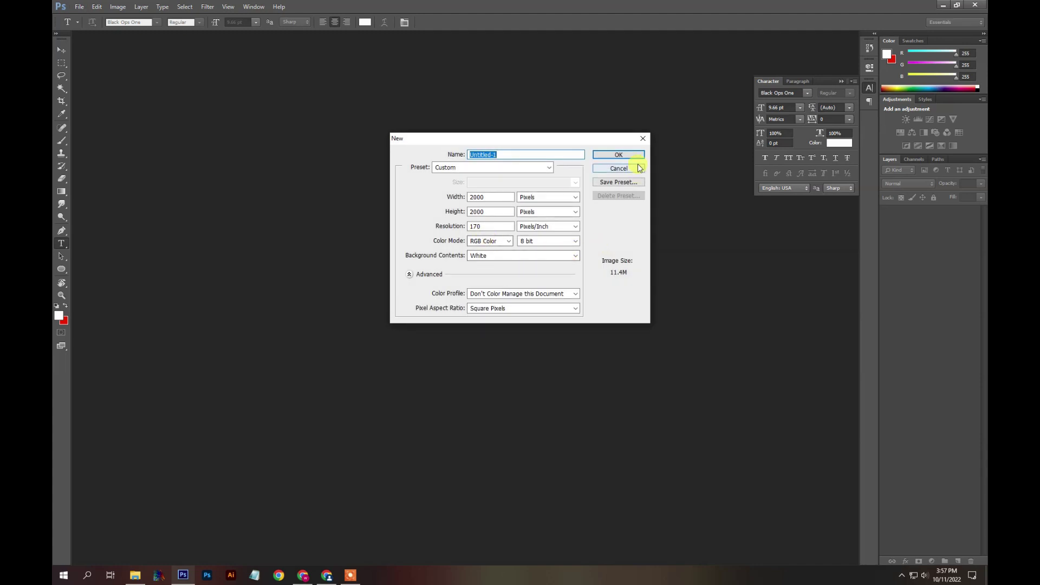
left_click(627, 155)
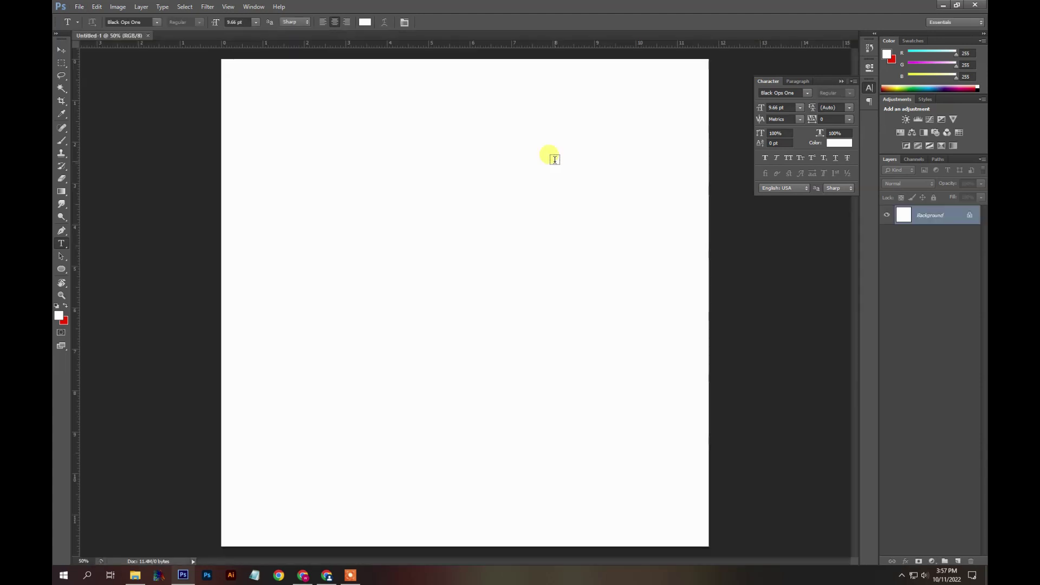
- Restore the Photoshop window to a smaller floating size, collapse the Character panel and move the window aside
left_click(961, 4)
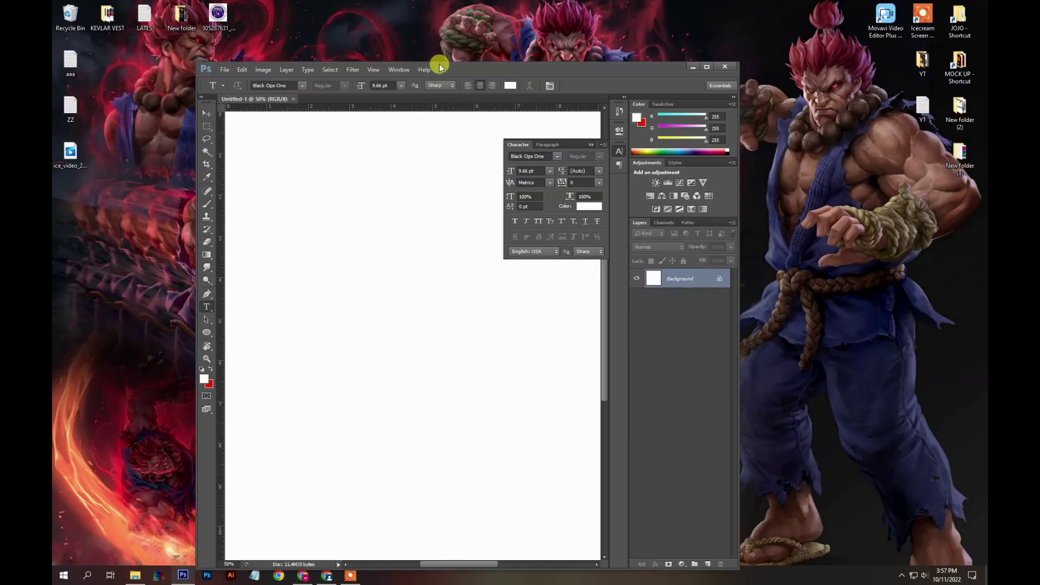
left_click(590, 144)
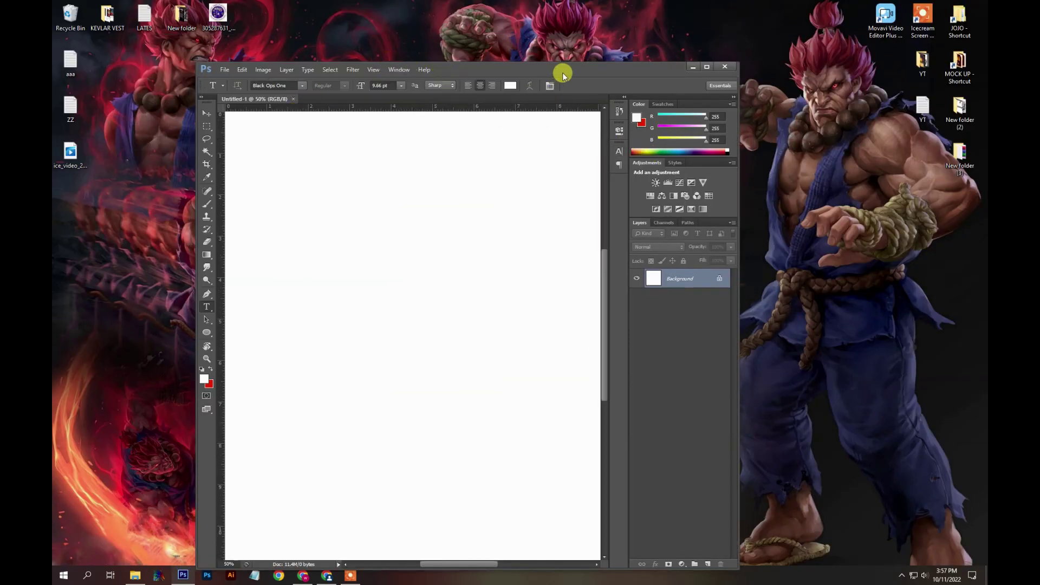
left_click_drag(563, 74, 684, 53)
- Open the desktop's New folder and select all class images, leaving out the masterclass banner and Untitled-1
double_click(185, 29)
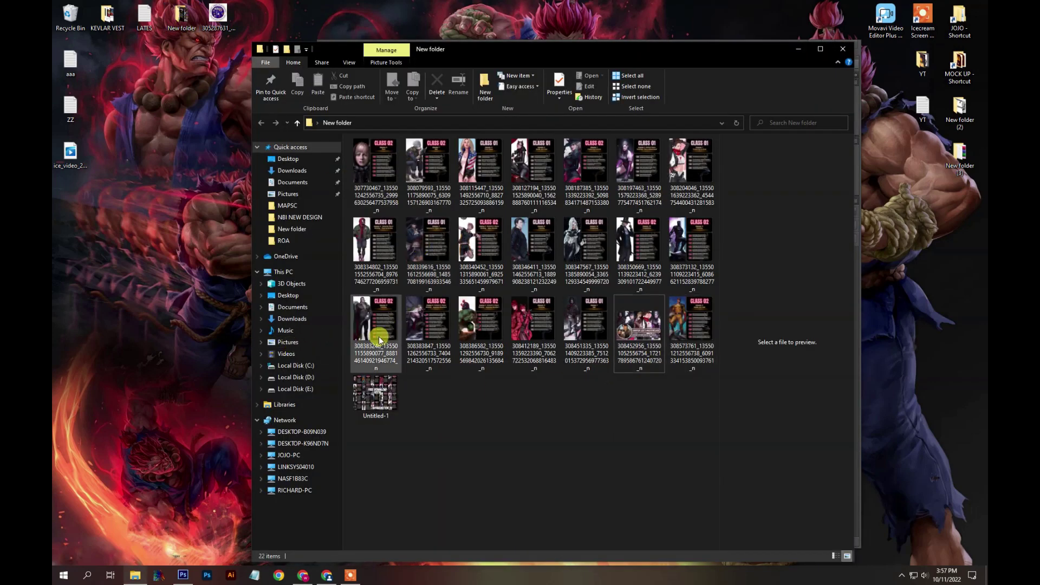
left_click_drag(356, 336, 675, 190)
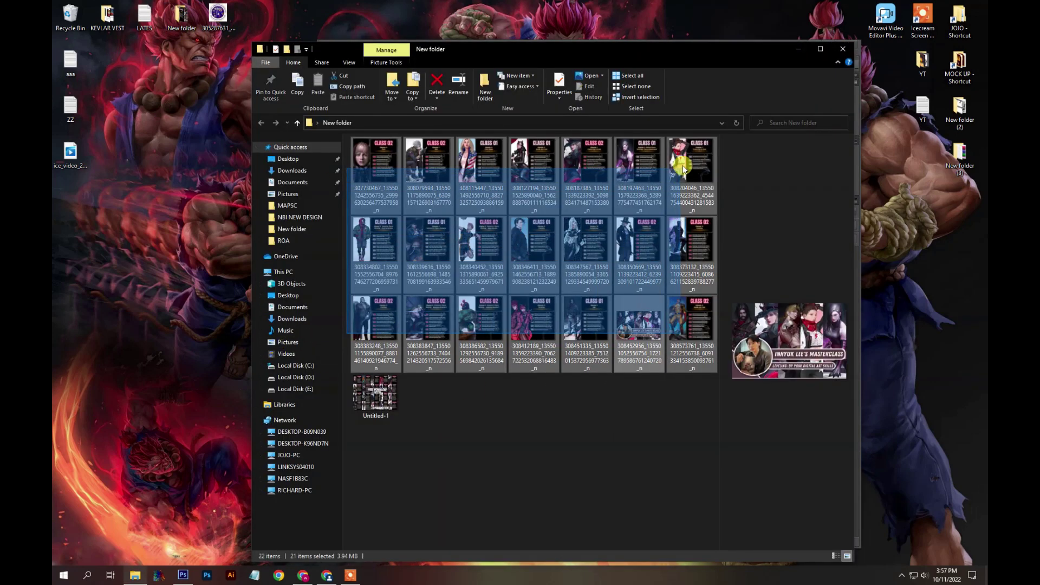
left_click(636, 310, "ctrl")
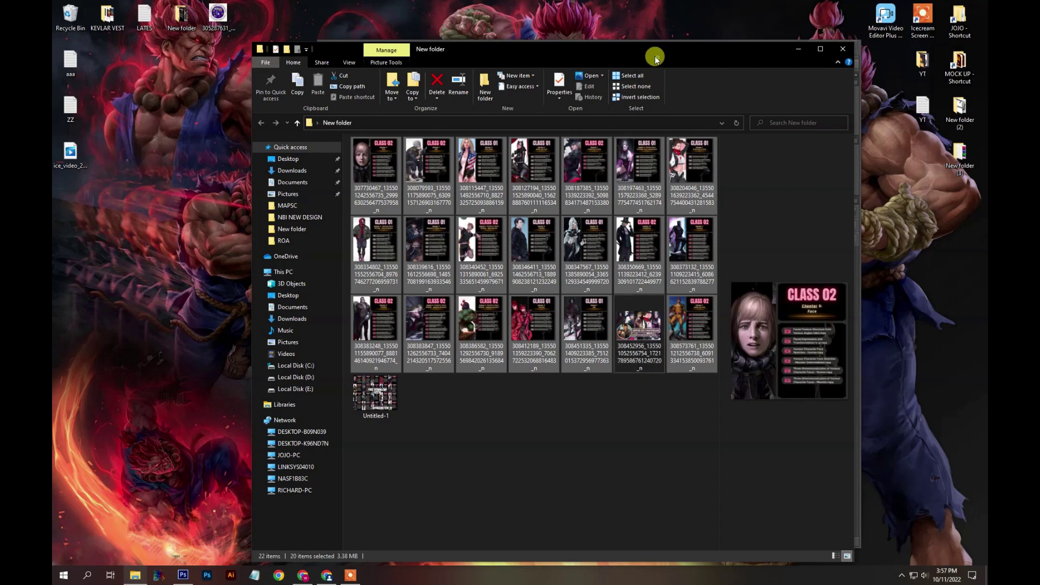
- Place the selected class images into the new document as separate layers, confirming each placement, and maximize the Photoshop window
left_click_drag(524, 53, 235, 104)
left_click_drag(341, 221, 638, 247)
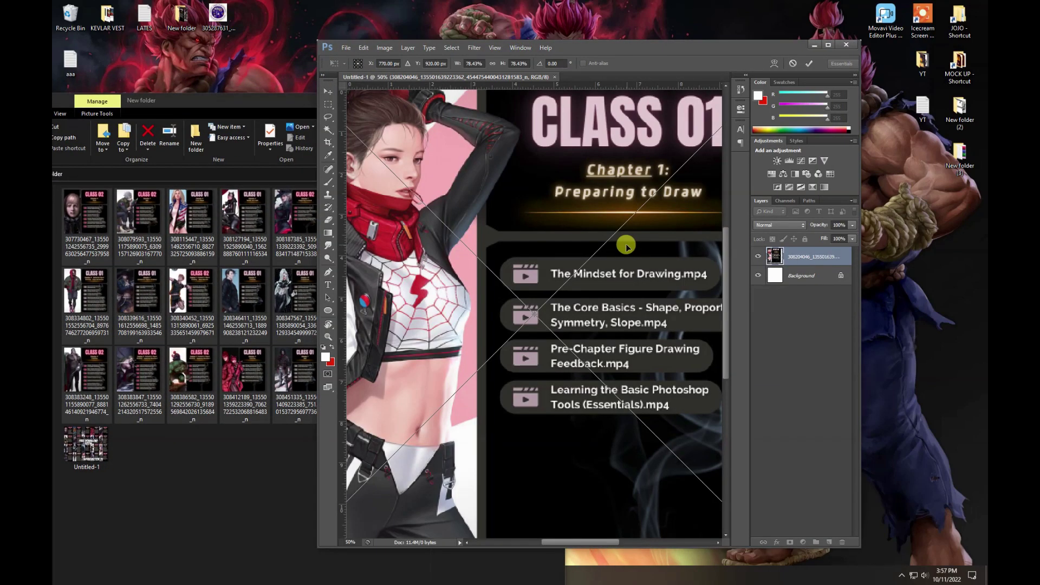
key("Return")
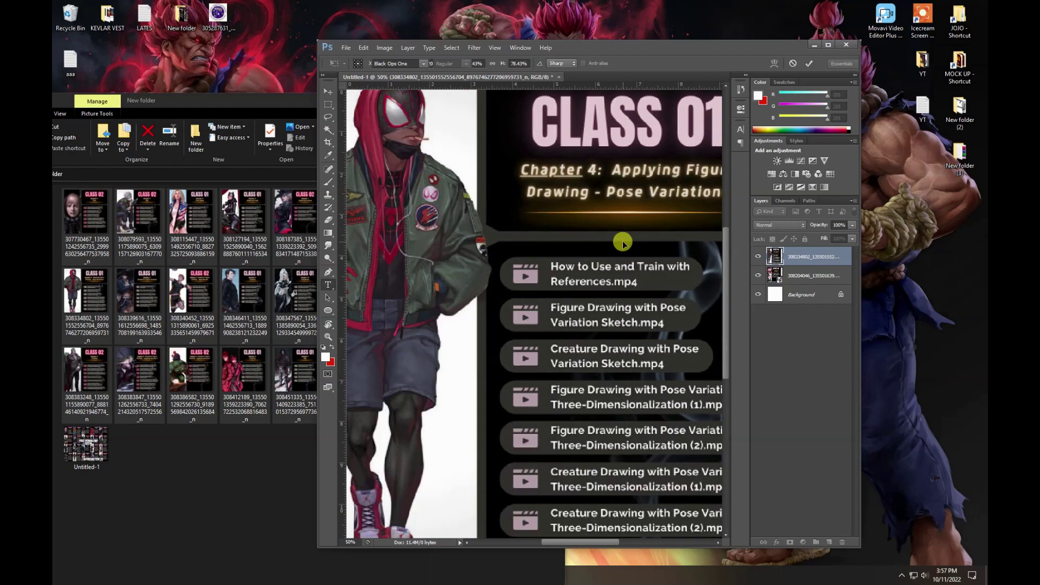
key("Return")
key("Return")
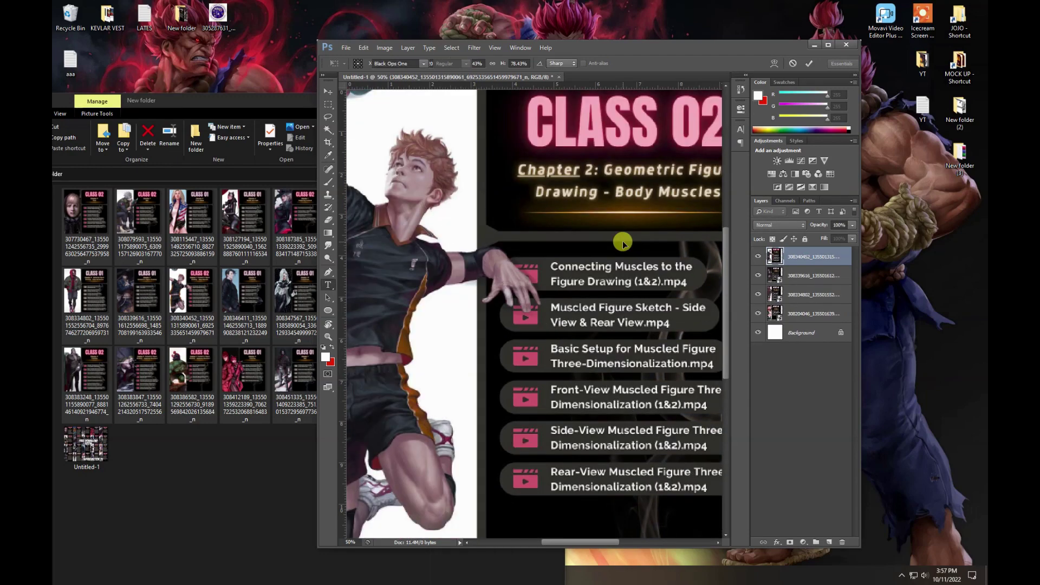
key("Return")
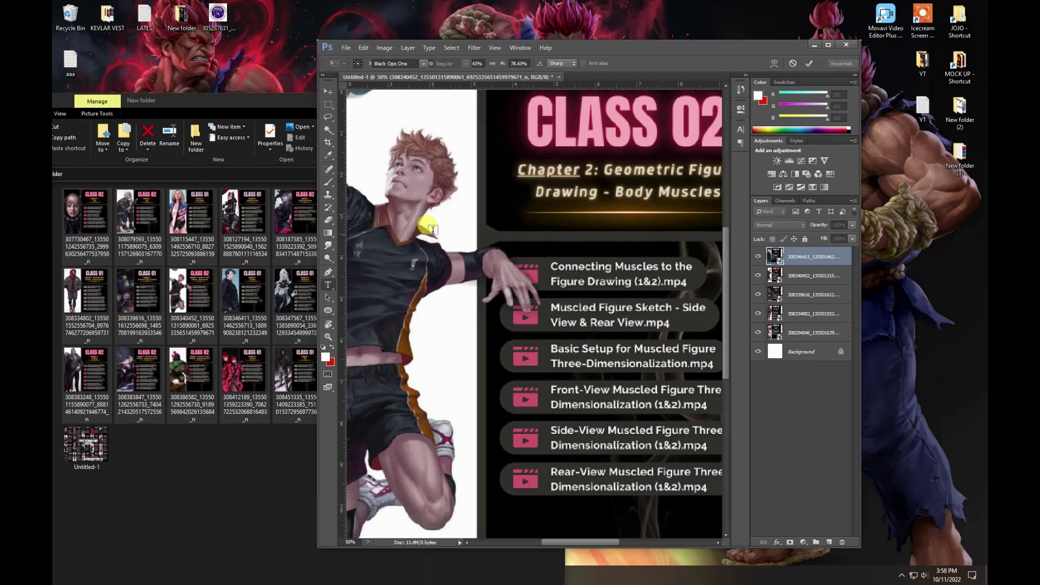
left_click(831, 45)
left_click(710, 335)
key("Escape")
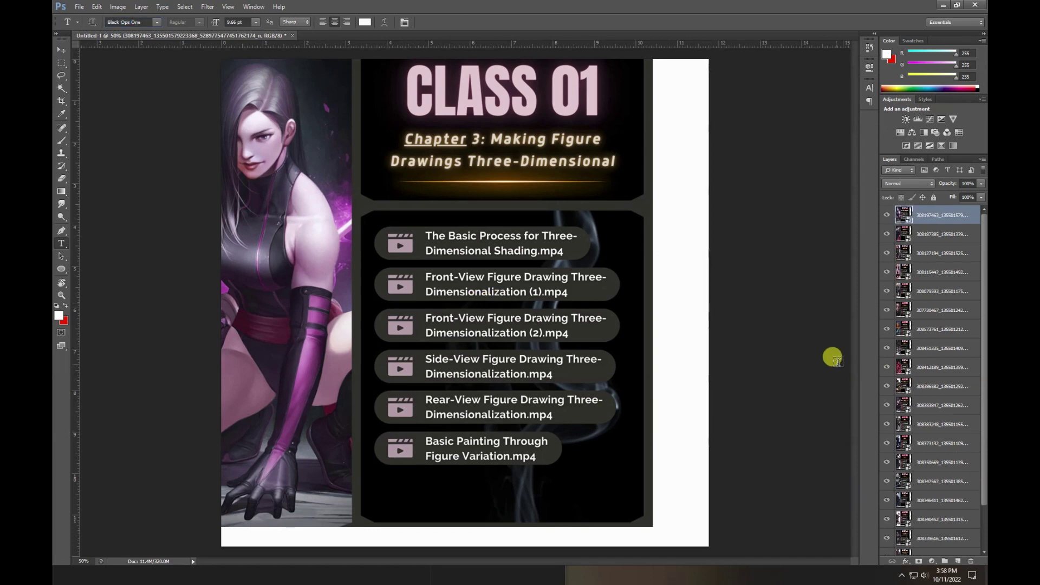
- Select all placed image layers above the Background and rasterize them
scroll(974, 508, "down", 2)
left_click(934, 533, "shift")
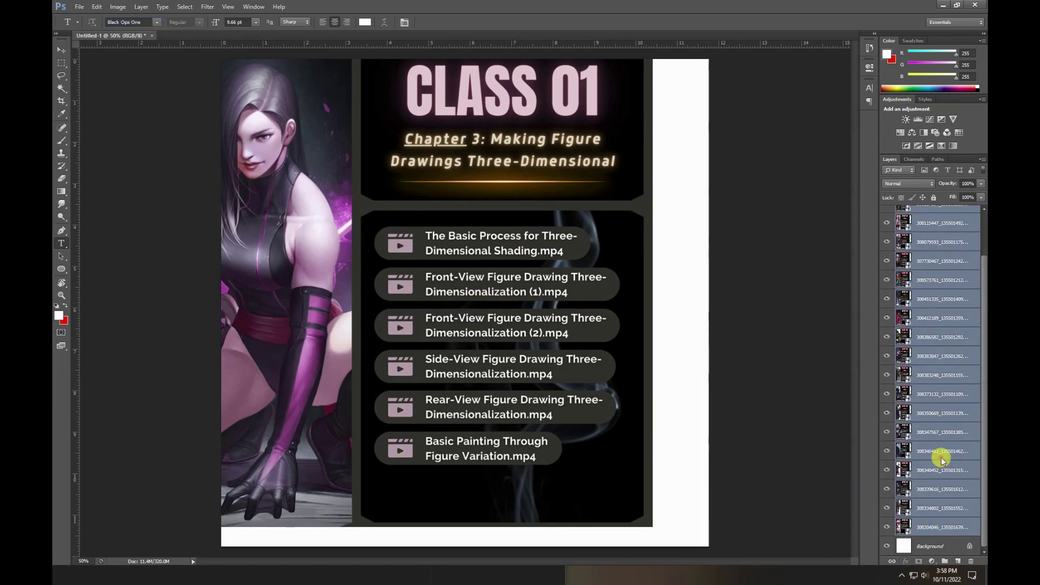
right_click(934, 530)
left_click(911, 218)
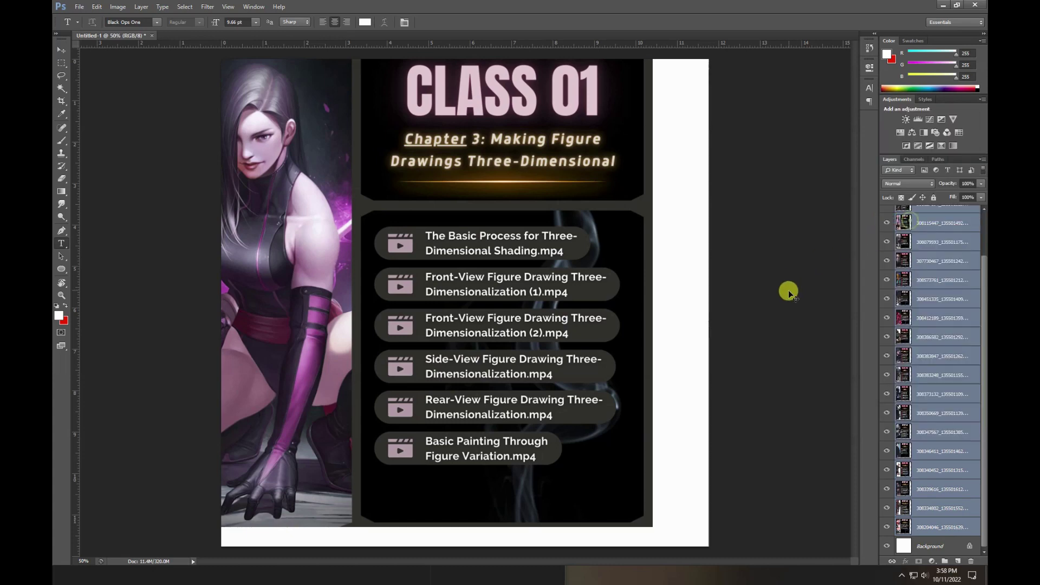
- Align the selected images with the canvas and scale them proportionally to about 29.4% in its upper-left corner
key("ctrl+t")
left_click_drag(567, 451, 623, 471)
left_click_drag(707, 546, 355, 171)
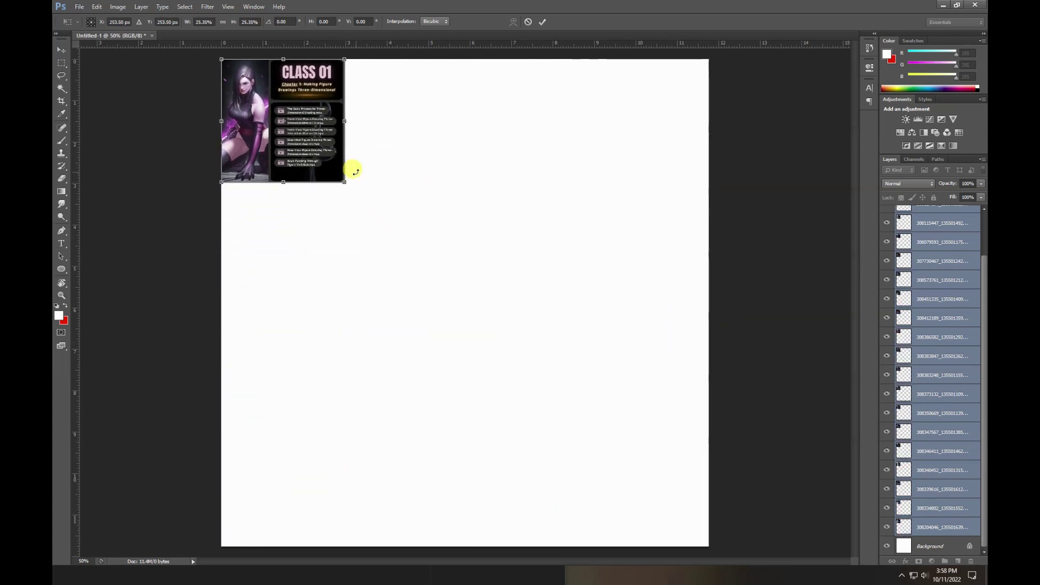
key("ctrl+z")
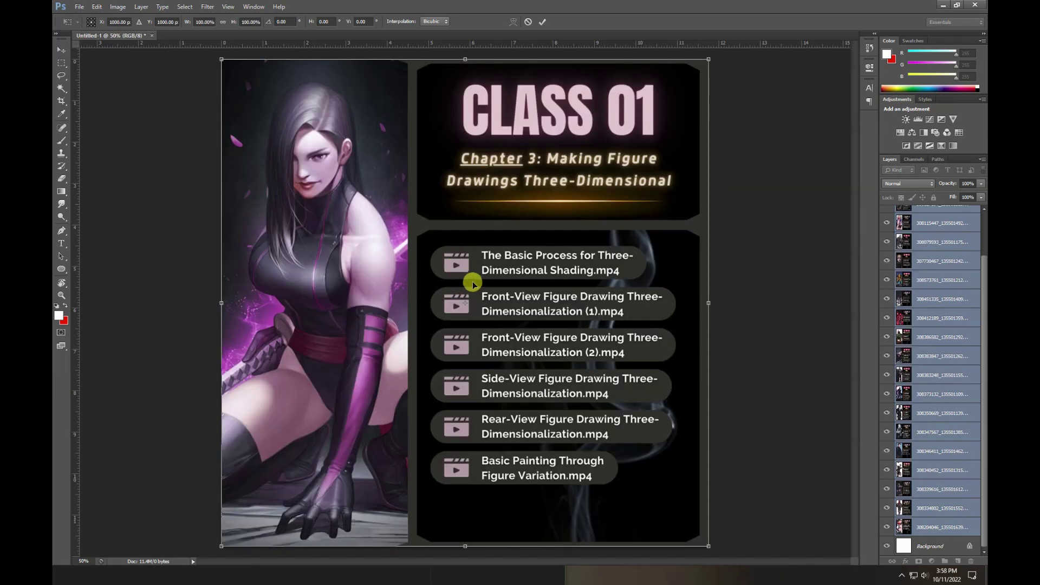
left_click_drag(706, 545, 378, 186)
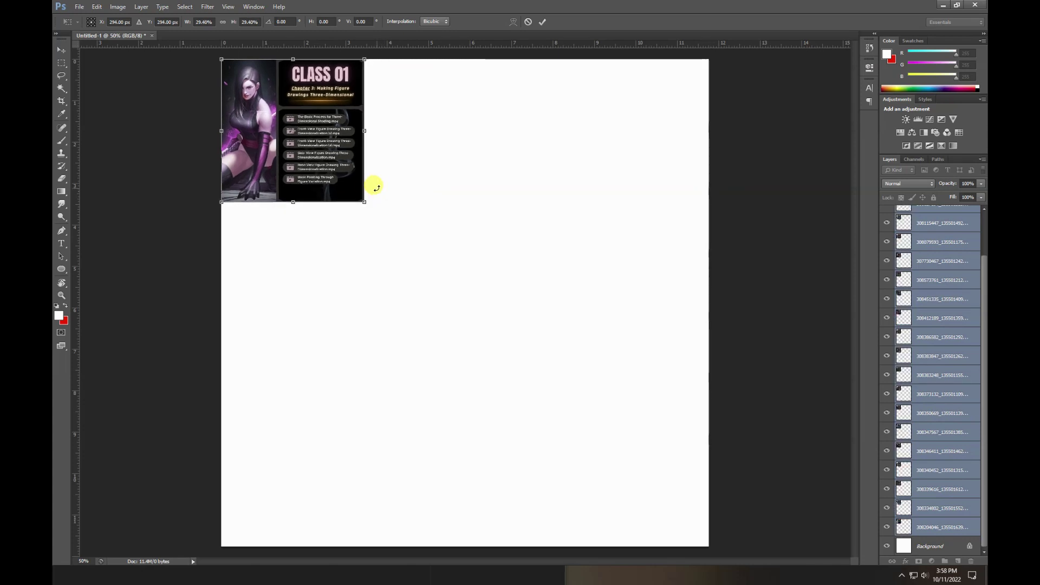
key("t")
key("Return")
left_click(461, 264)
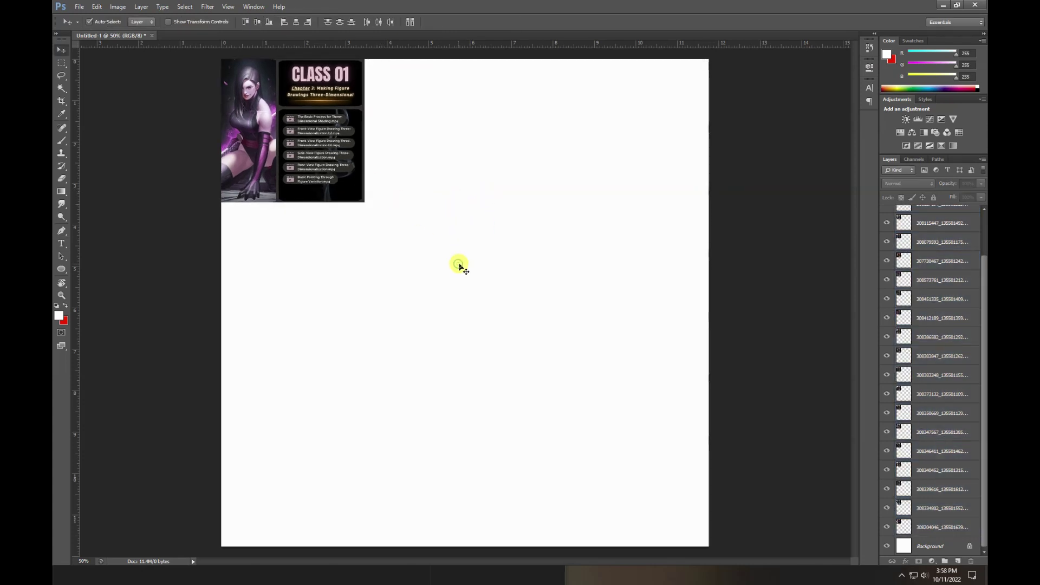
- Dismiss the image folder window behind Photoshop and return Photoshop to its maximized size
left_click(957, 5)
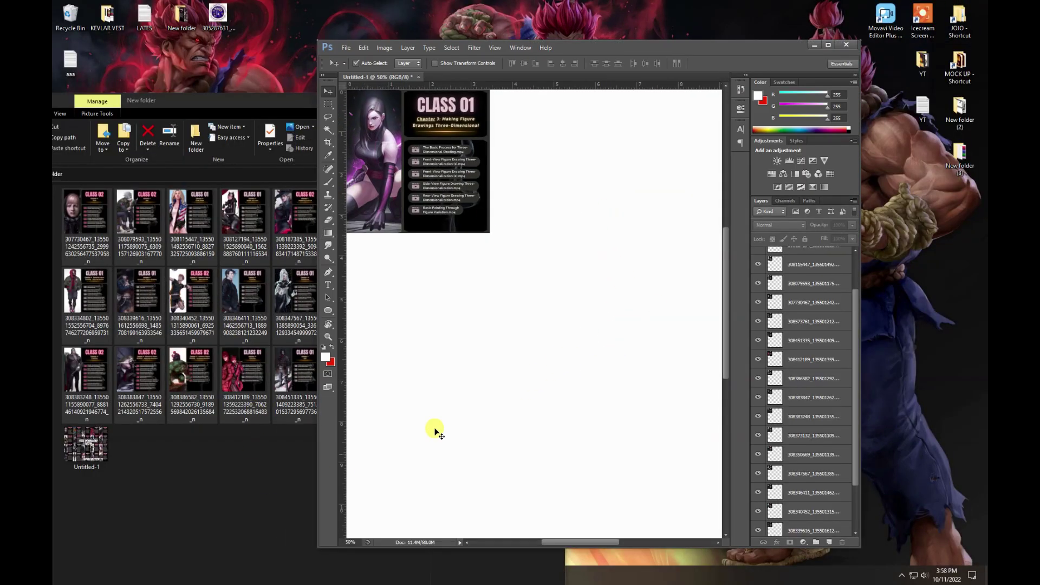
left_click(225, 478)
left_click(513, 107)
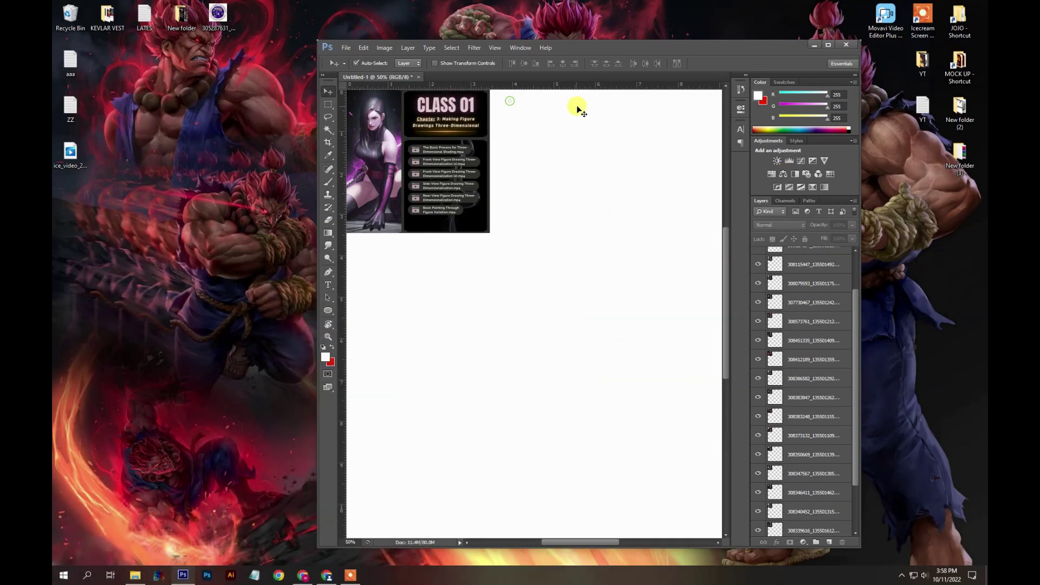
left_click(829, 46)
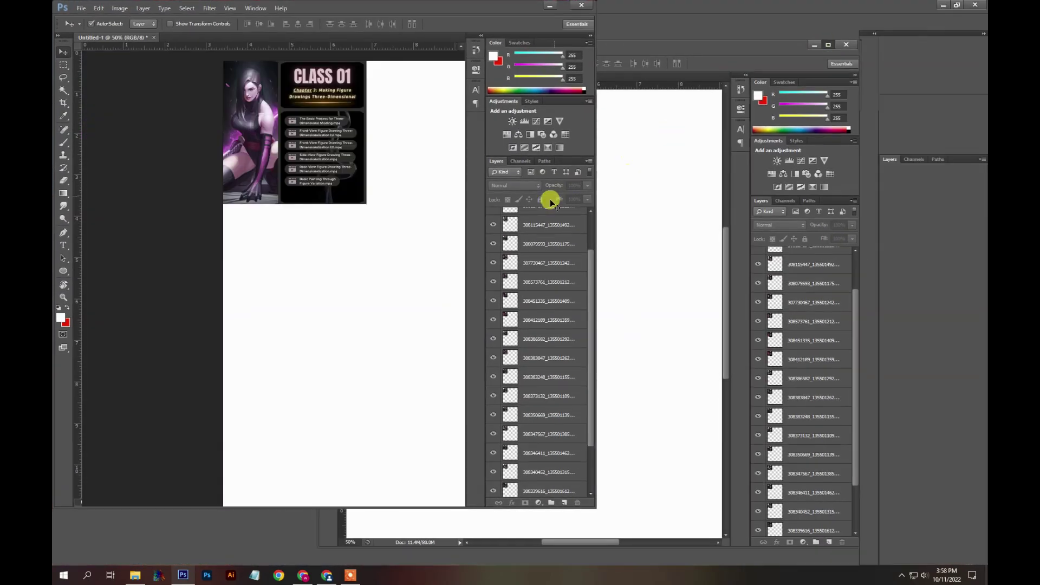
- Spread the first six class images into two tightly overlapping rows starting from the canvas's right edge
left_click_drag(320, 160, 667, 282)
left_click_drag(272, 171, 473, 164)
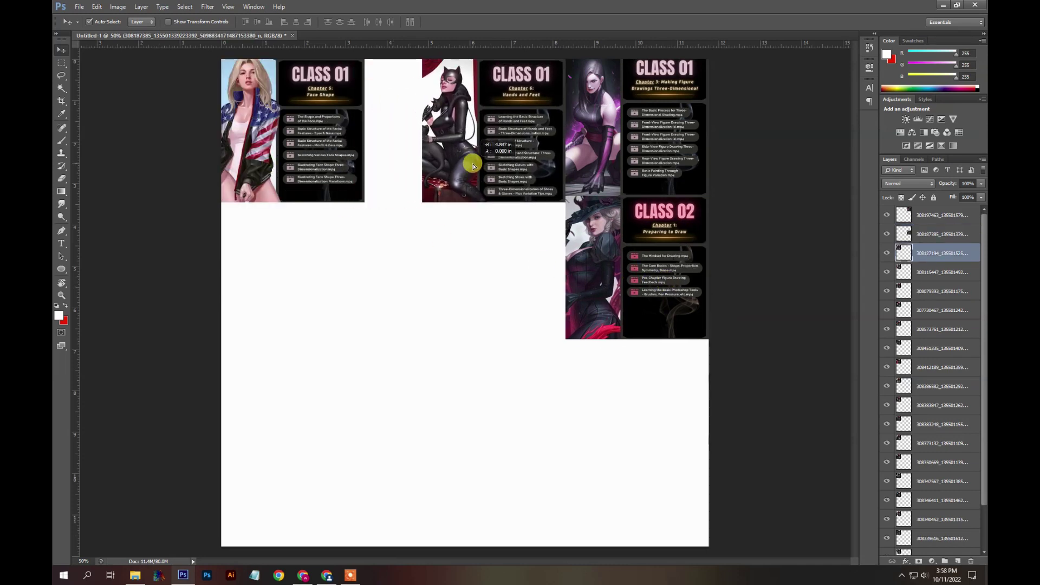
left_click_drag(279, 153, 345, 147)
left_click_drag(226, 151, 426, 295)
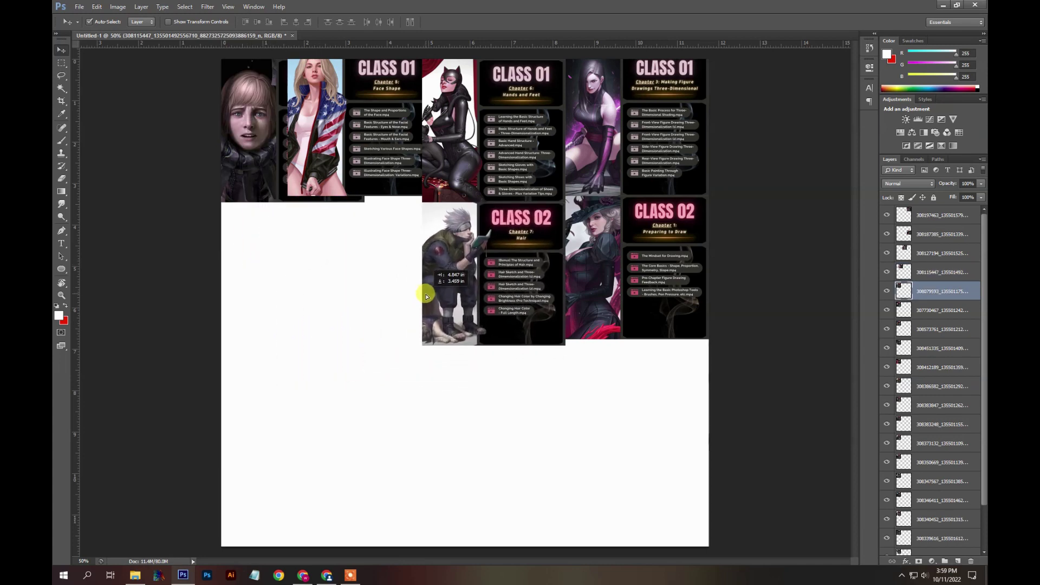
left_click_drag(261, 173, 326, 311)
left_click_drag(491, 308, 494, 300)
left_click(604, 282)
left_click_drag(524, 170, 524, 163)
left_click(298, 133)
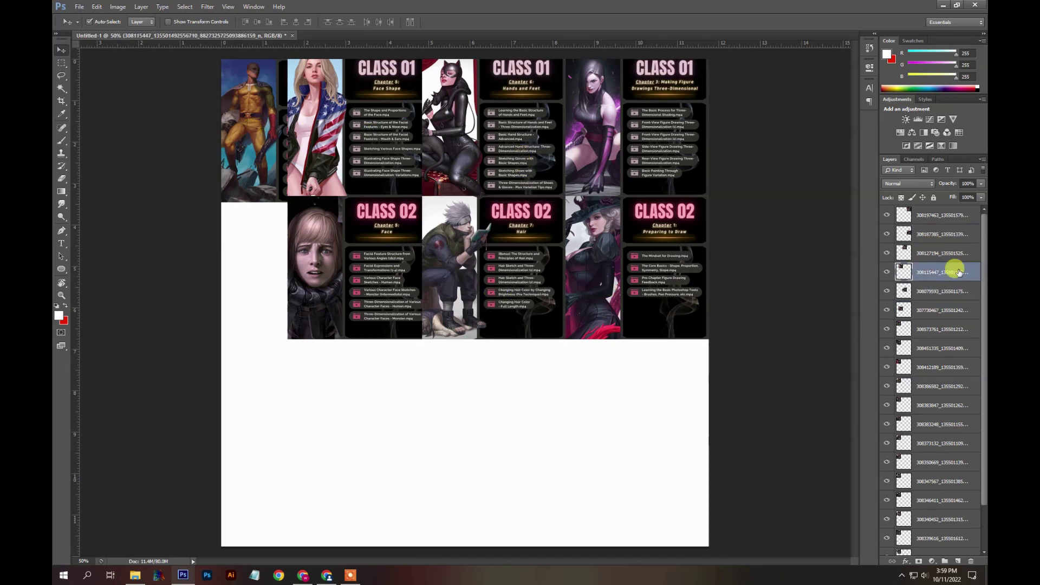
- Select all image layers and scale them proportionally to about 71.6%, keeping the upper-right corner fixed
scroll(940, 292, "down", 3)
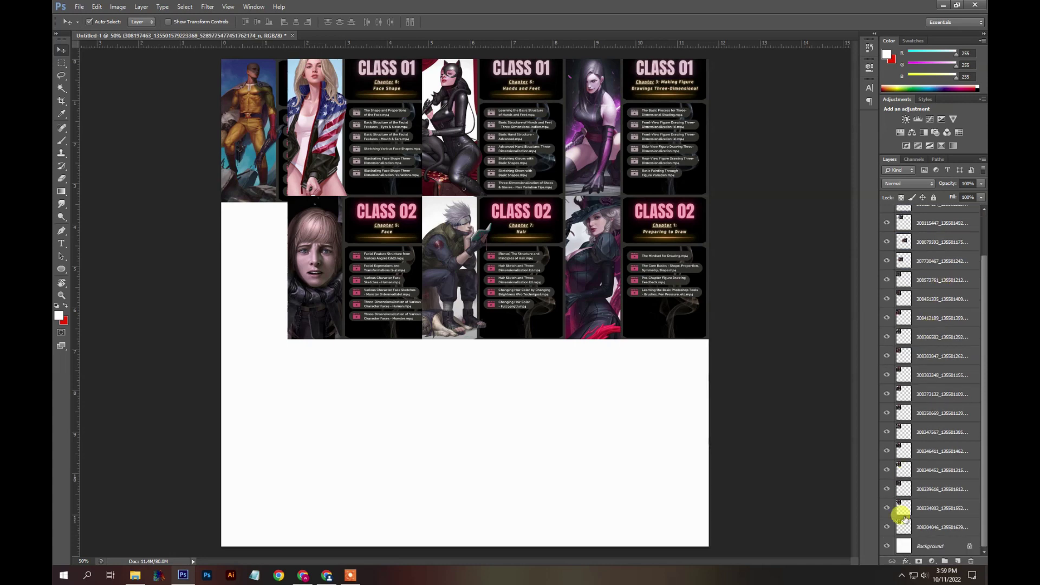
left_click(922, 529, "shift")
key("ctrl+t")
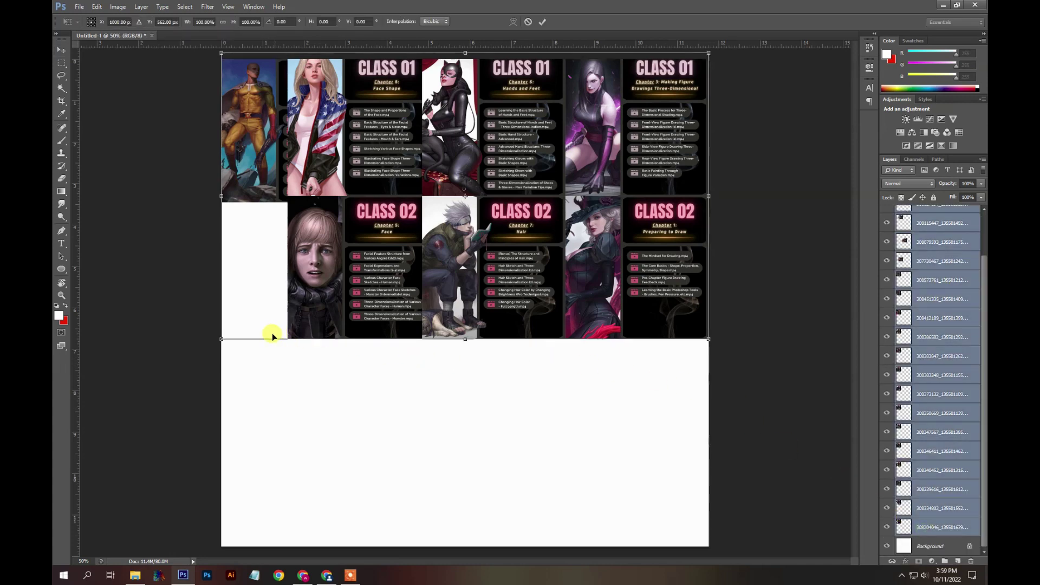
left_click_drag(221, 339, 364, 282)
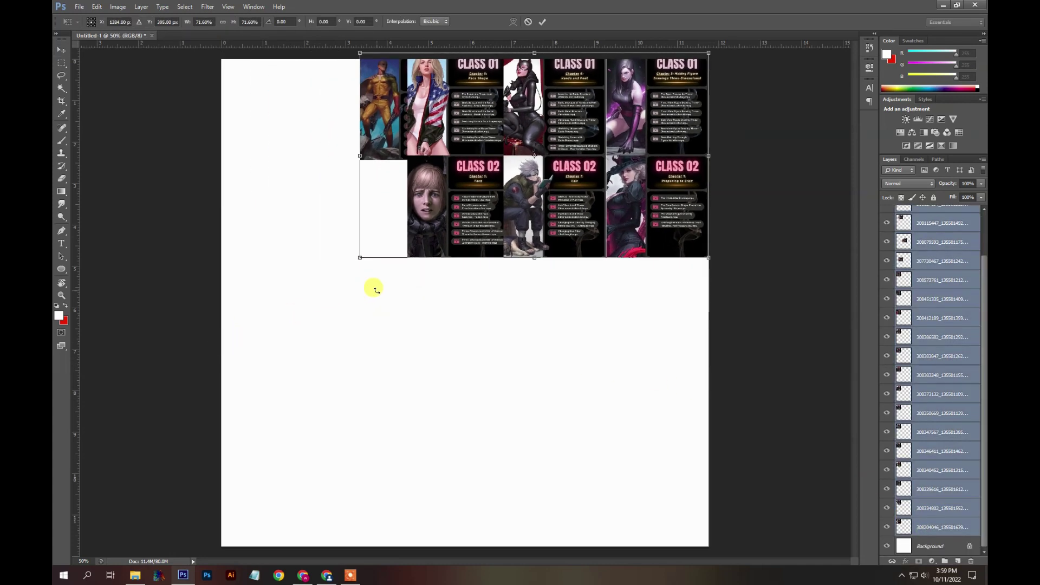
key("Return")
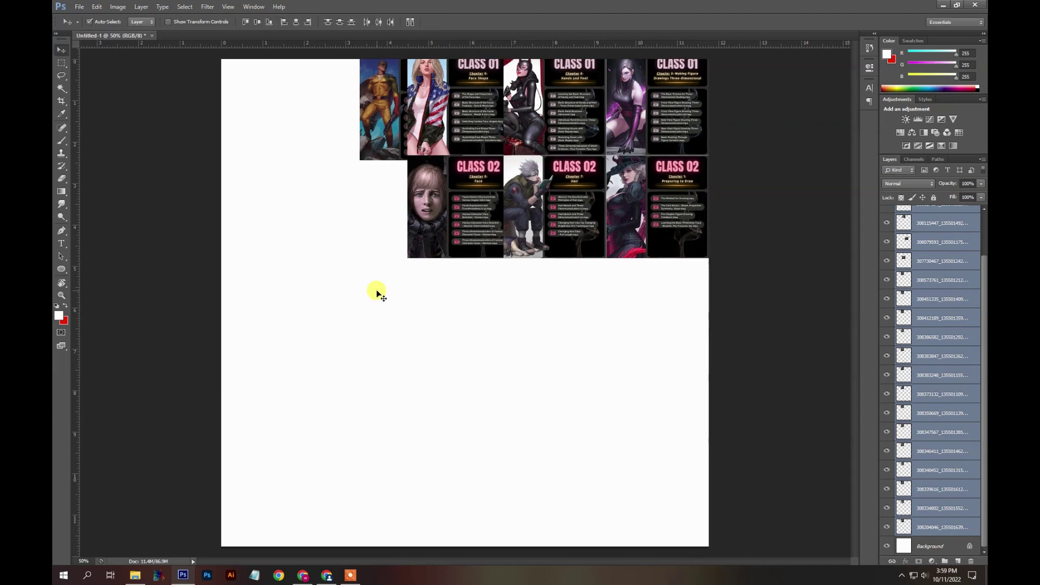
left_click(471, 360)
- Start a third row from the canvas's right edge with the Class 02 Hands and Feet, Class 01 Hair and Class 01 Coloring images
left_click_drag(373, 130, 625, 329)
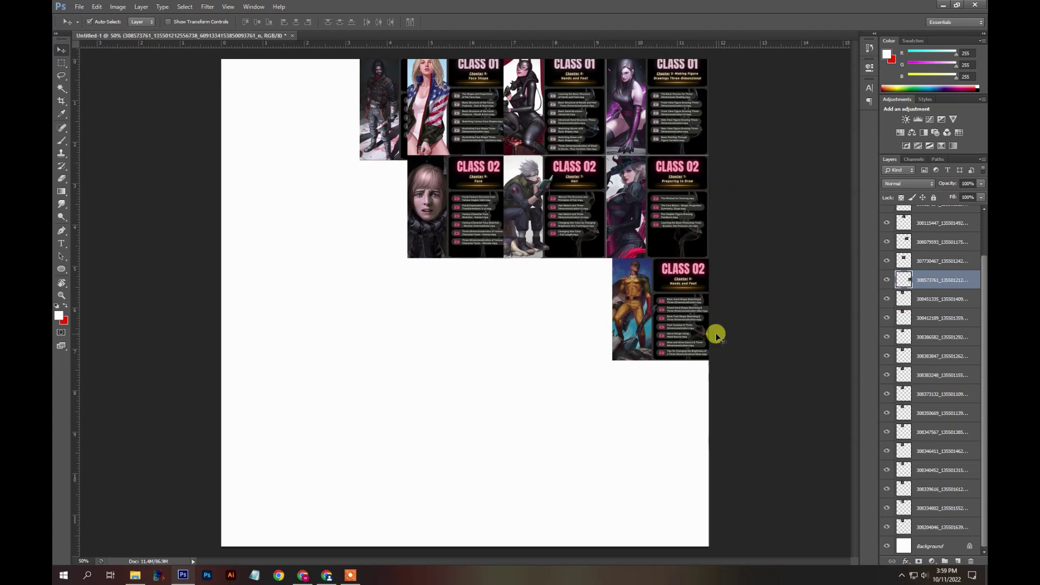
left_click_drag(694, 327, 688, 325)
left_click_drag(386, 112, 531, 312)
left_click(362, 160)
left_click_drag(373, 124, 431, 302)
- Complete the second and third rows toward the canvas's left edge with the Applying Muscles, Clothing and Class 02 Coloring images
left_click_drag(398, 131, 296, 240)
left_click_drag(465, 302, 483, 309)
left_click_drag(329, 223, 381, 312)
left_click_drag(374, 147, 325, 235)
left_click_drag(391, 93, 251, 293)
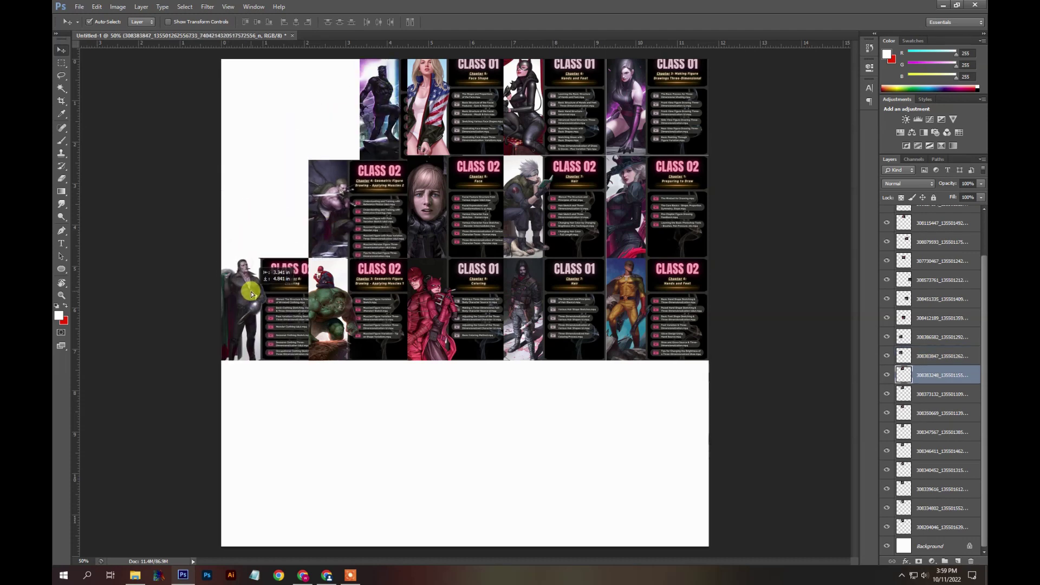
left_click_drag(383, 109, 231, 205)
- Build a fourth row from five more class images and move the Pose Variations and Preparing to Draw images into the top row
left_click_drag(378, 100, 623, 415)
left_click_drag(379, 111, 520, 414)
left_click_drag(373, 95, 420, 406)
left_click_drag(389, 132, 340, 428)
left_click_drag(380, 136, 246, 418)
left_click_drag(401, 112, 252, 113)
left_click_drag(367, 114, 343, 104)
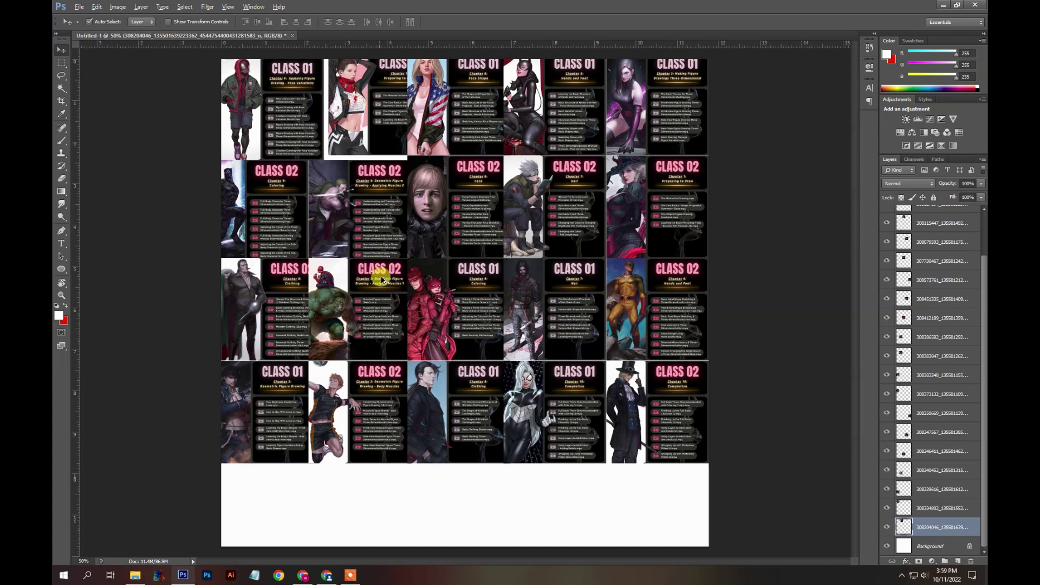
- Select all image layers and scale them proportionally together so the grid spans the canvas width from its upper-left corner
scroll(945, 255, "up", 3)
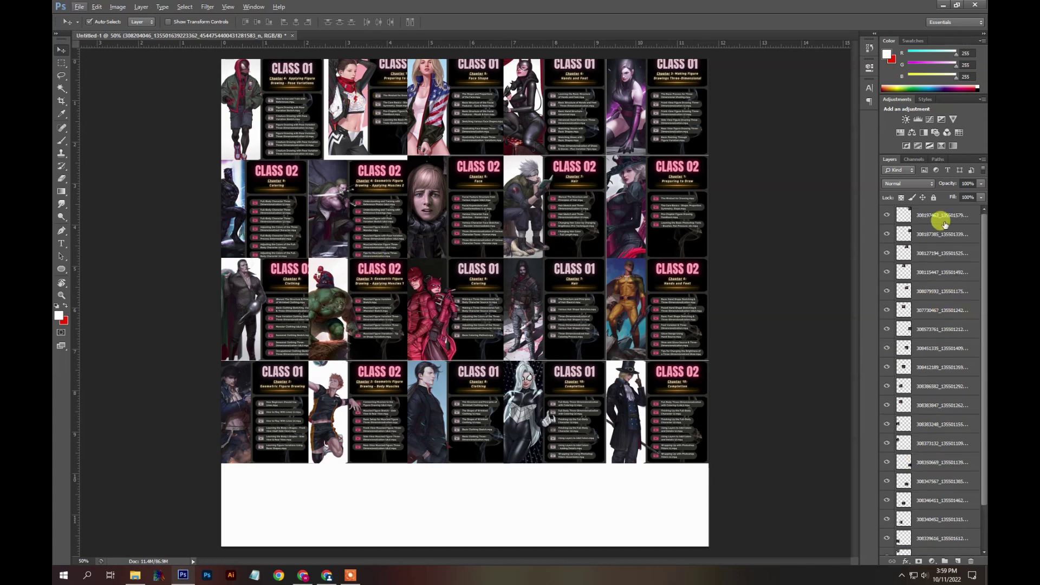
key("ctrl+alt+a")
key("ctrl+t")
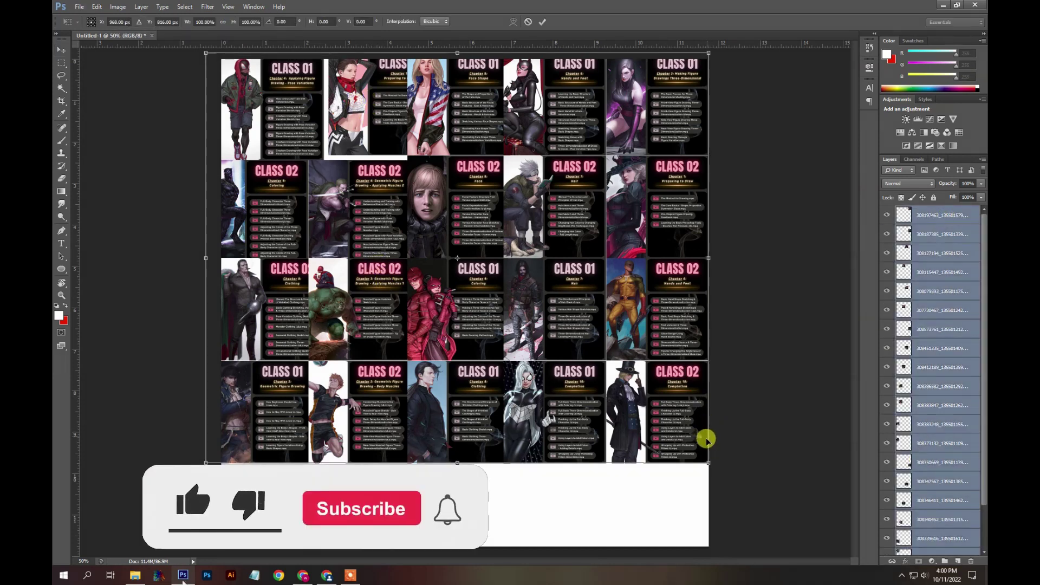
left_click_drag(704, 461, 662, 425)
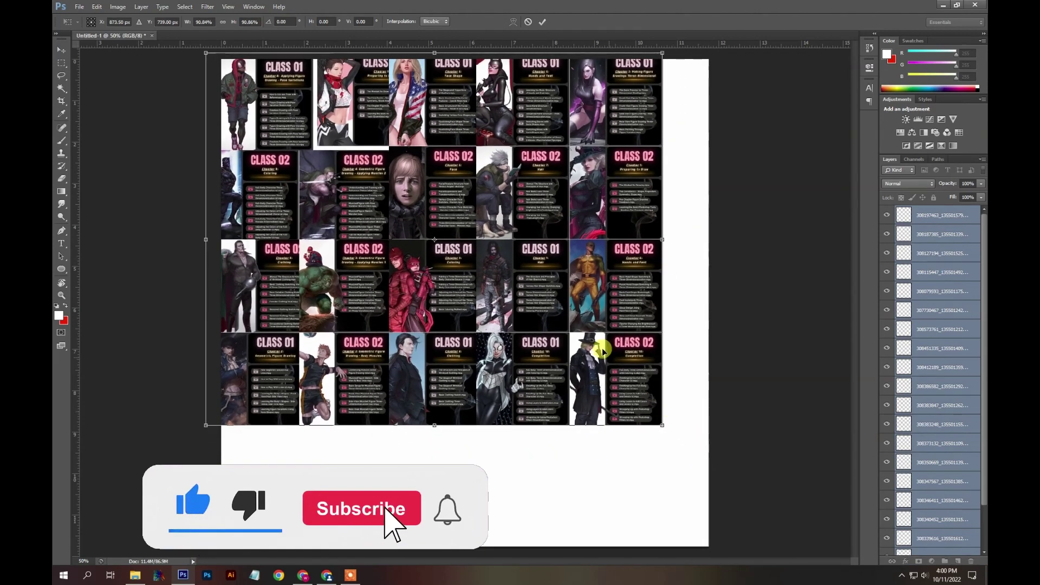
left_click_drag(587, 316, 603, 322)
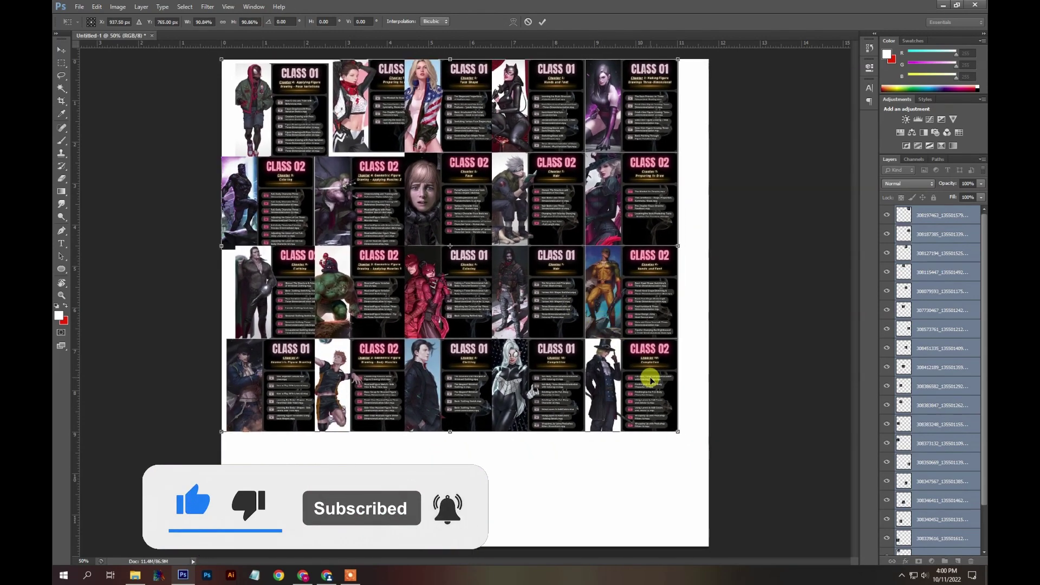
left_click_drag(676, 430, 712, 445)
key("Return")
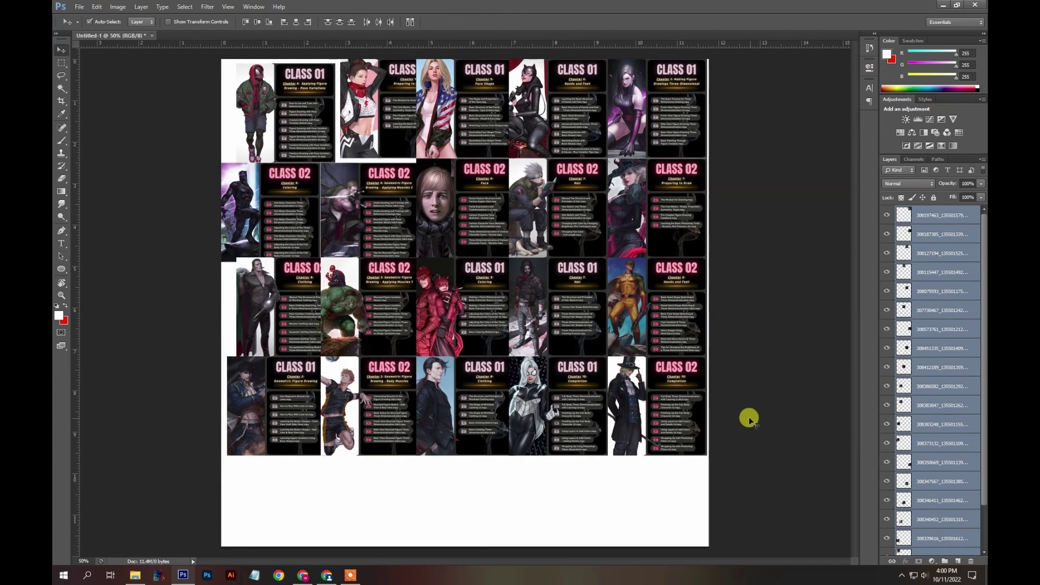
- Align the Pose Variations, Preparing to Draw and Face Shape images side by side in the top row without overlaps
left_click(437, 288)
left_click_drag(311, 127, 342, 121)
left_click_drag(465, 128, 470, 128)
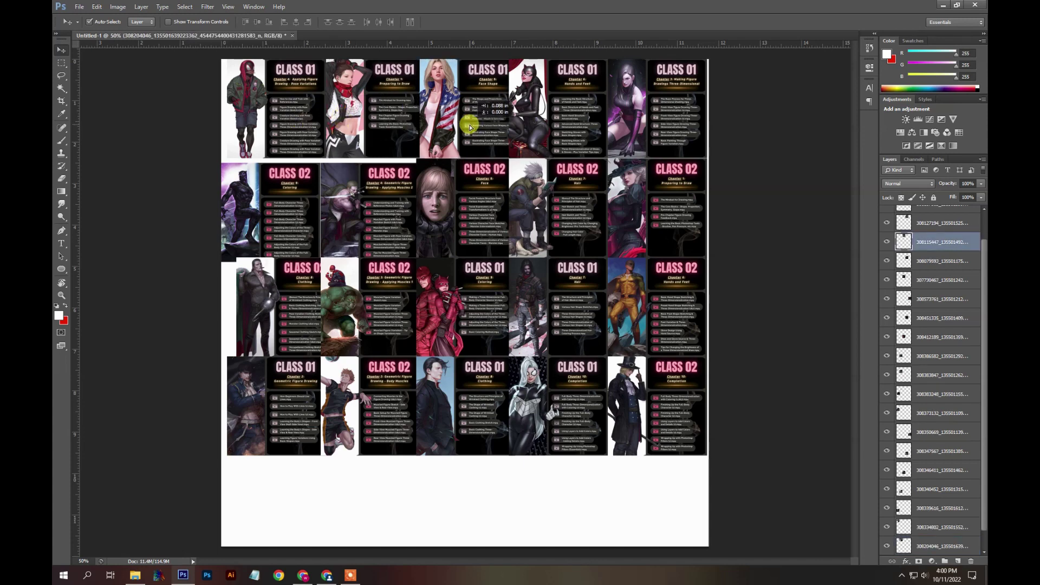
left_click(384, 127)
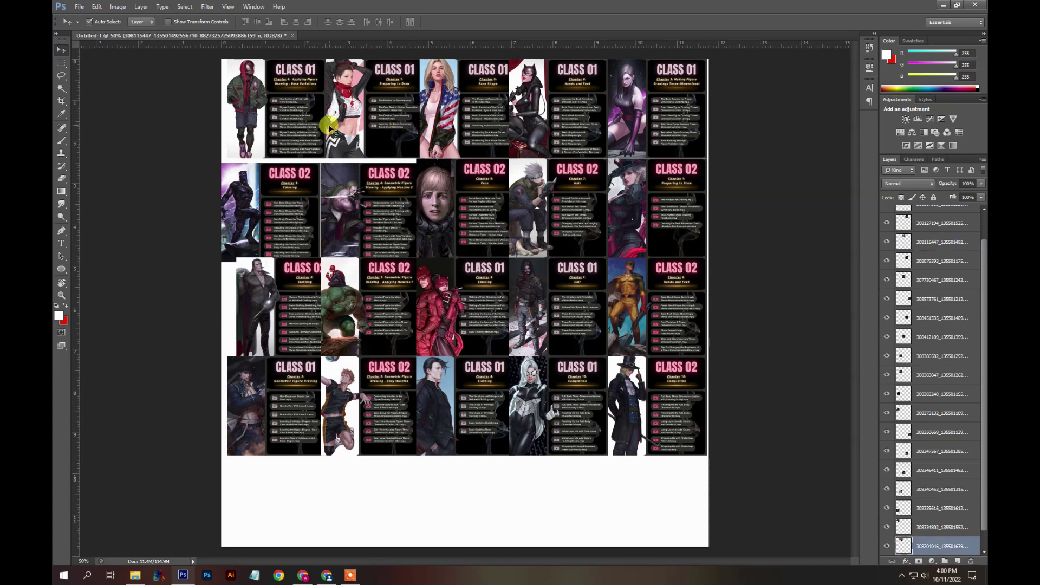
left_click(436, 143)
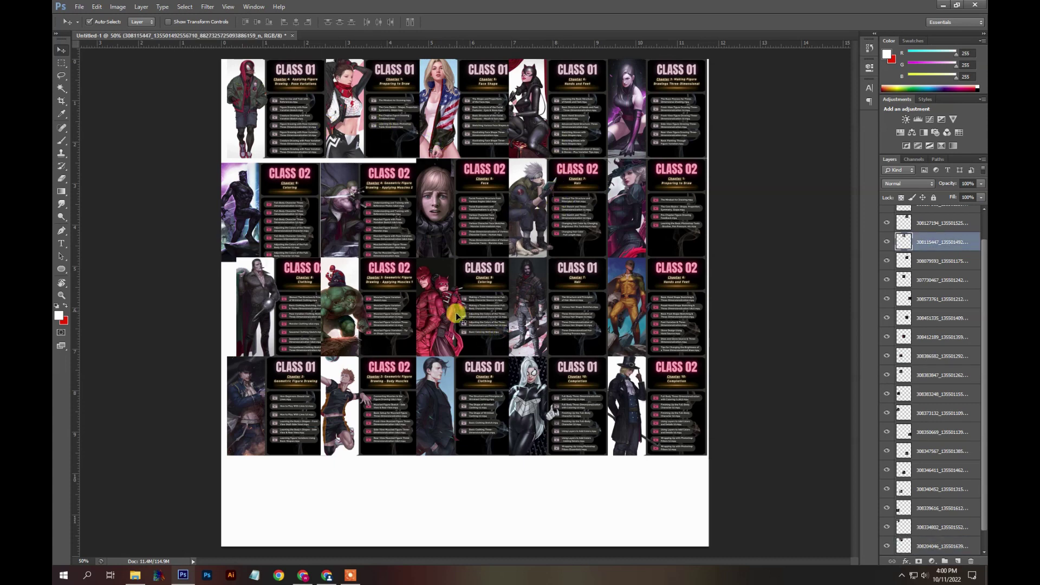
- Swap the Class 01 Coloring and Hair images into the second row with Class 02 Coloring and Applying Muscles 2 in the third
left_click_drag(463, 324, 263, 218)
left_click_drag(291, 250, 477, 352)
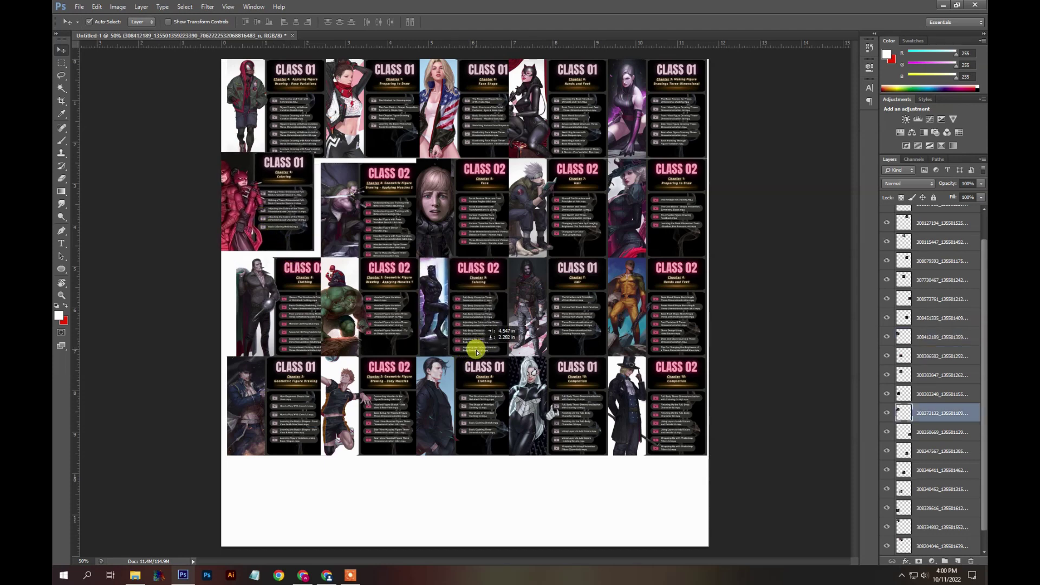
left_click_drag(561, 314, 378, 224)
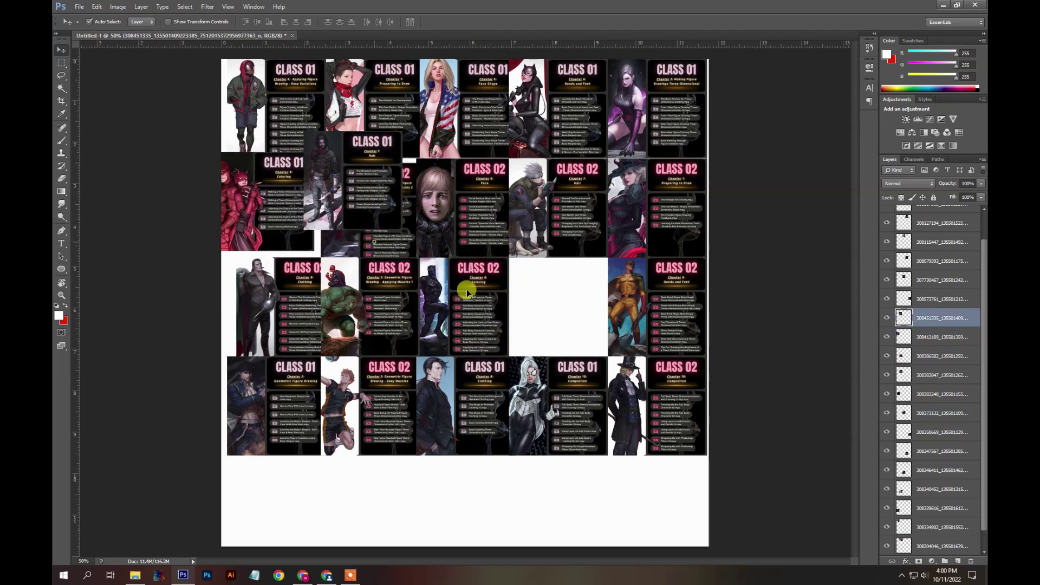
key("ctrl+z")
left_click_drag(410, 181, 421, 203)
- Move the Class 01 Geometric Figure Drawing, Clothing and Completion images into the second row, moving Class 02 Face, Hair and Preparing to Draw below
mouse_move(309, 426)
left_mouse_down()
mouse_move(504, 206)
mouse_move(315, 415)
left_mouse_up()
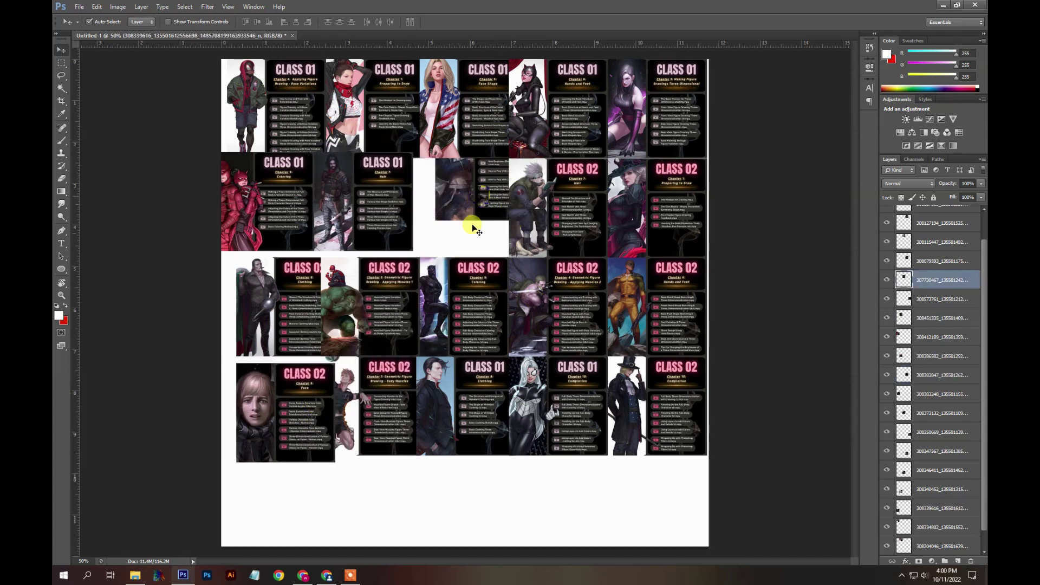
left_click_drag(485, 195, 481, 209)
left_click_drag(498, 419, 574, 314)
left_click_drag(530, 220, 476, 419)
left_click_drag(658, 204, 576, 486)
left_click_drag(599, 383, 692, 184)
left_click_drag(578, 213, 580, 225)
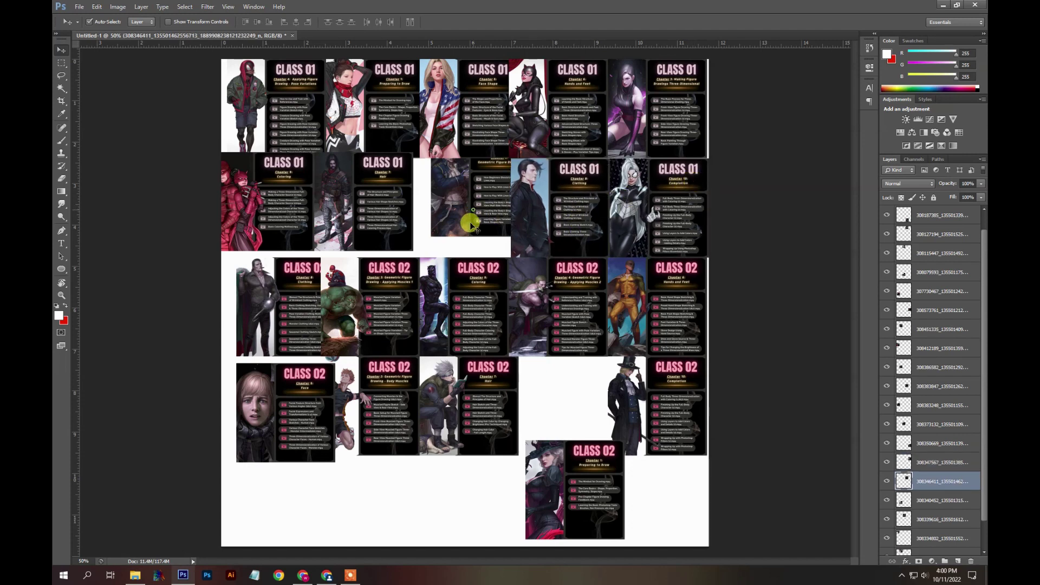
- Align the Class 01 Geometric Figure Drawing, Hair and Coloring images edge to edge in the second row, directly beneath the top row
left_click_drag(475, 211, 458, 232)
left_click_drag(391, 207, 382, 226)
left_click_drag(264, 209, 286, 242)
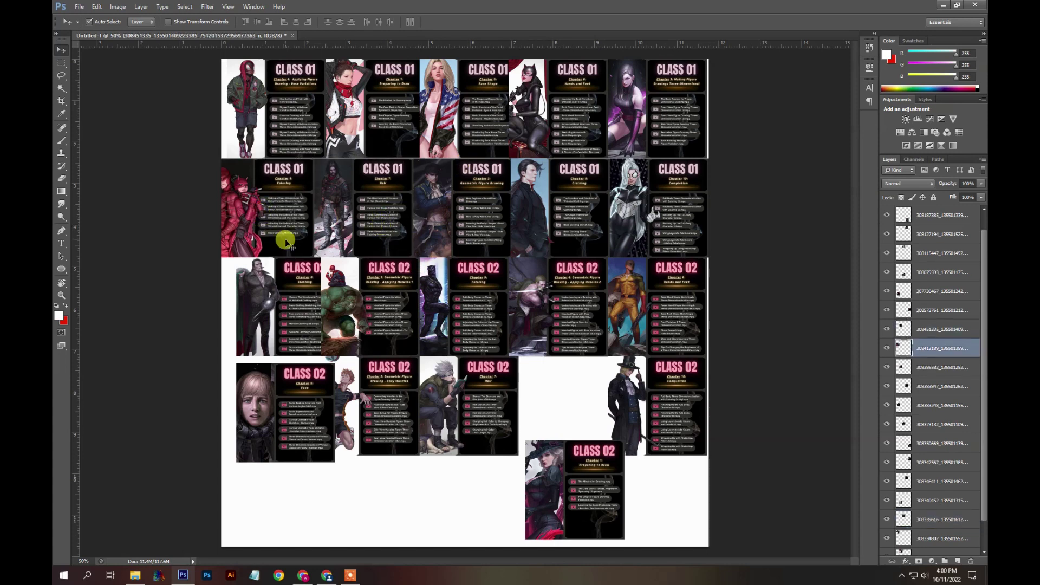
- Align the Class 02 Clothing and Face images to the canvas's left edge in the third and fourth rows
left_click_drag(297, 305, 282, 301)
left_click(353, 301)
left_click(469, 304)
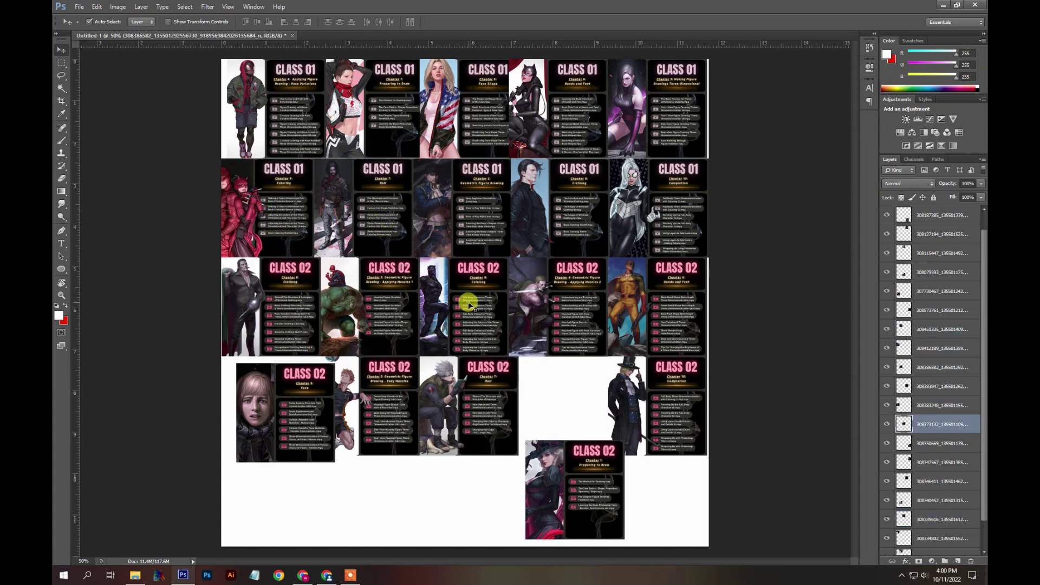
left_click(566, 305)
left_click_drag(320, 398, 292, 390)
left_click_drag(259, 316, 260, 316)
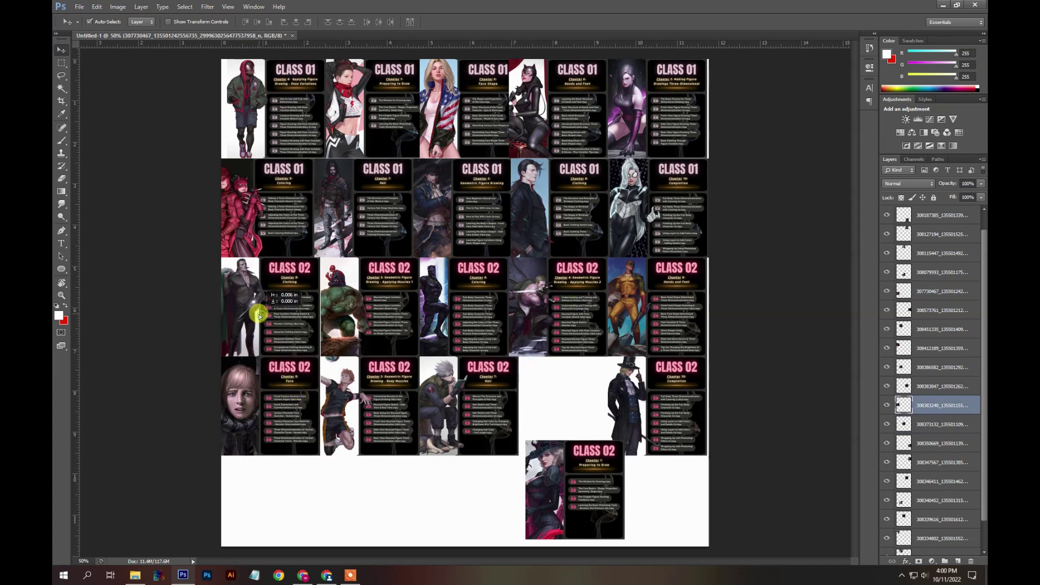
- Complete the fourth row by nudging the Body Muscles image into line and placing Class 02 Preparing to Draw between Hair and Completion
left_click_drag(366, 395, 364, 395)
left_click(456, 411)
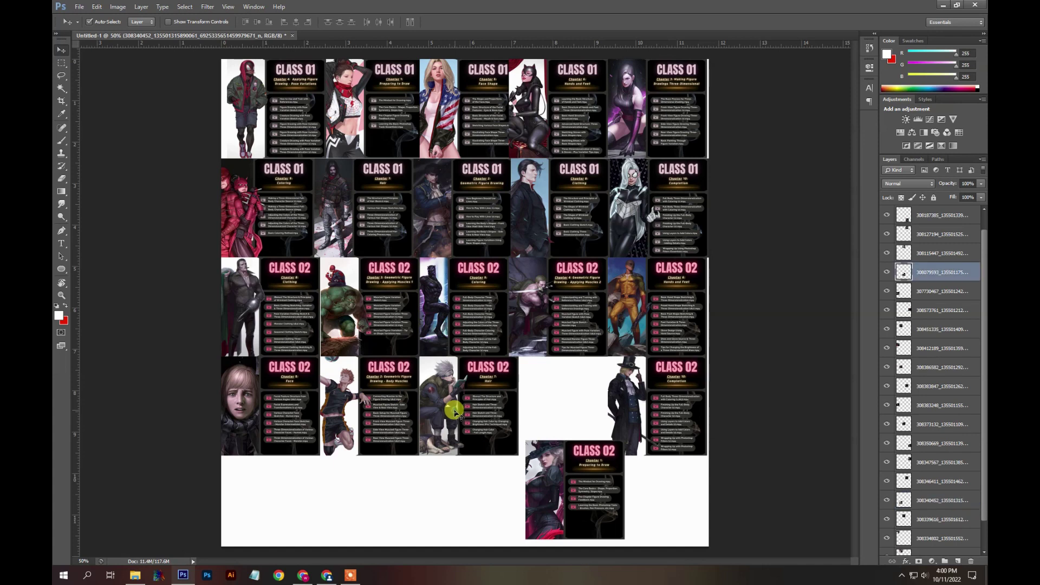
left_click_drag(534, 473, 529, 389)
left_click(680, 414)
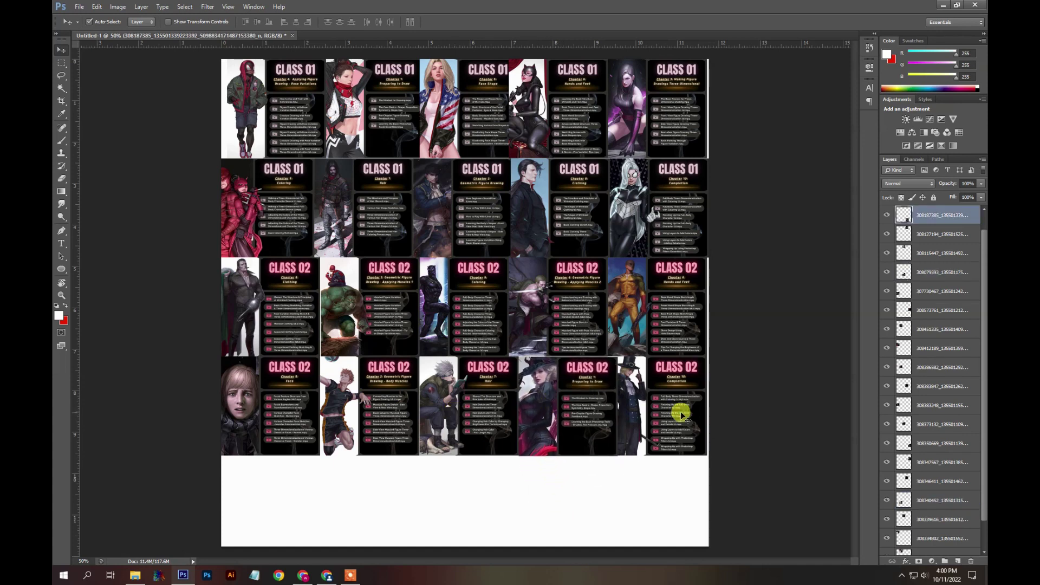
- Crop off the blank white area below the fourth row of images
scroll(431, 435, "down", 1)
scroll(431, 435, "down", 1)
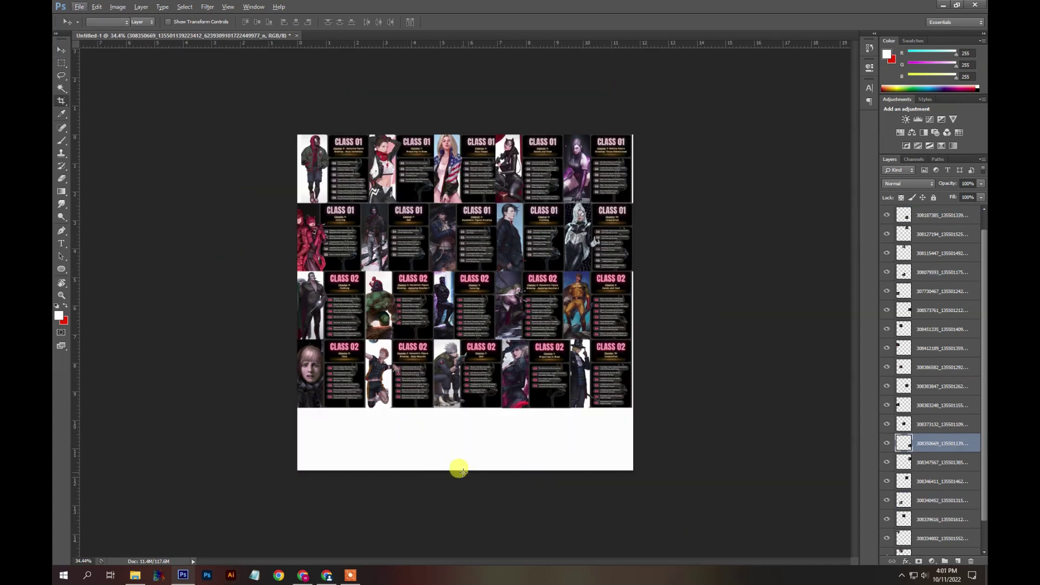
key("c")
left_click_drag(460, 469, 471, 439)
key("Return")
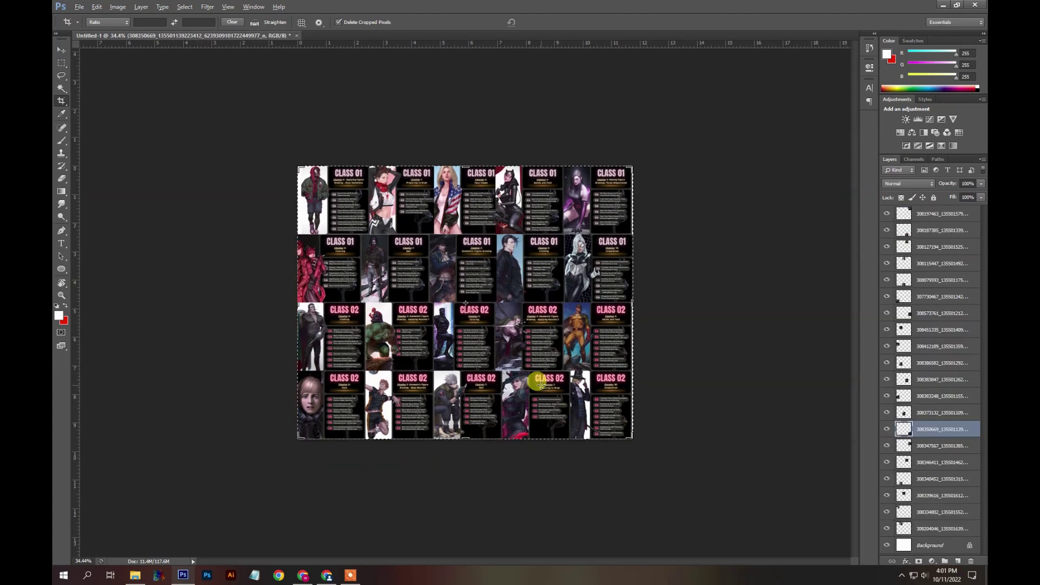
- Crop the narrow white strip off the canvas's right edge
scroll(673, 314, "up", 2)
left_click_drag(736, 298, 727, 302)
key("Return")
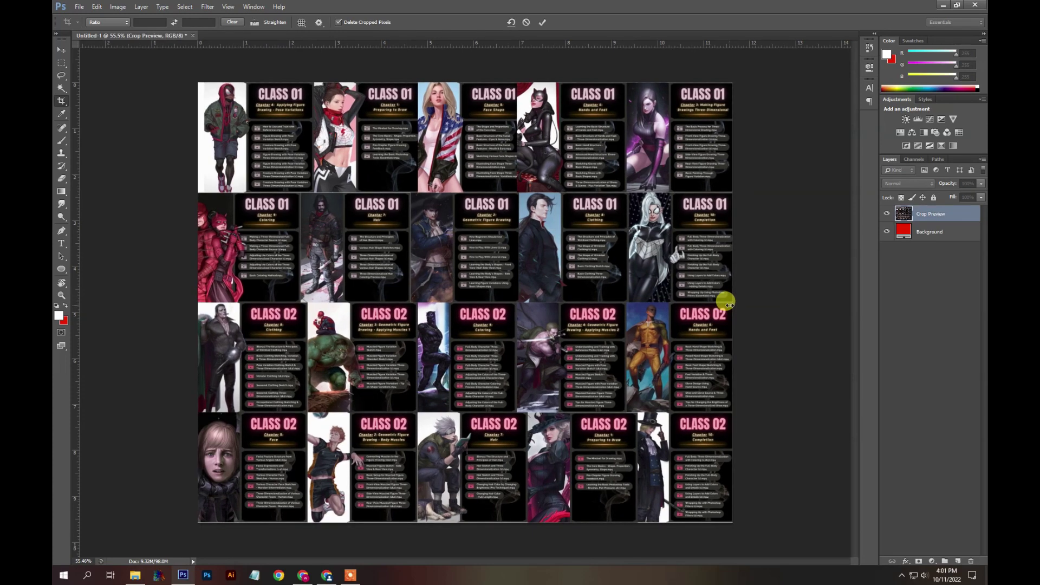
key("v")
left_click(549, 291)
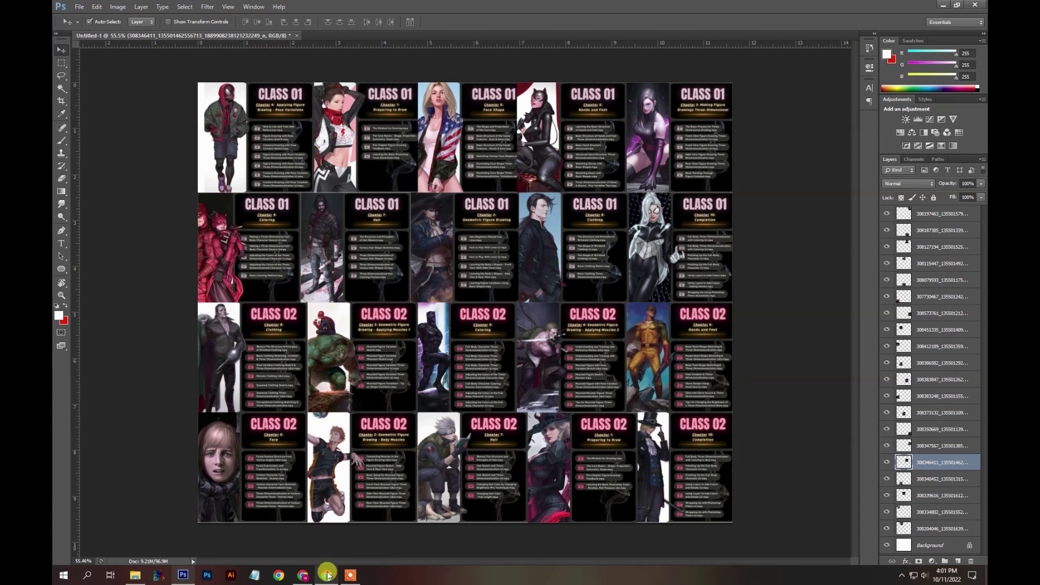